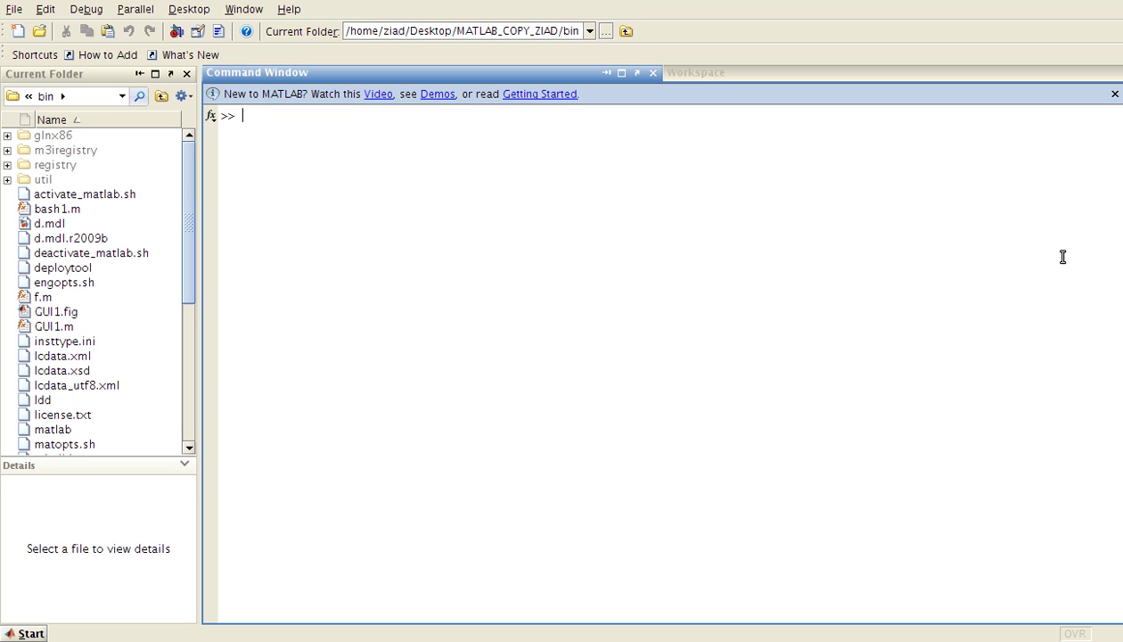
Define x as the integers 0 to 10 by rewriting the typed list as x=0:10;.
{"action": "type", "text": "x=[0 1 2 3 4 5 6 7 8 9 10];"}
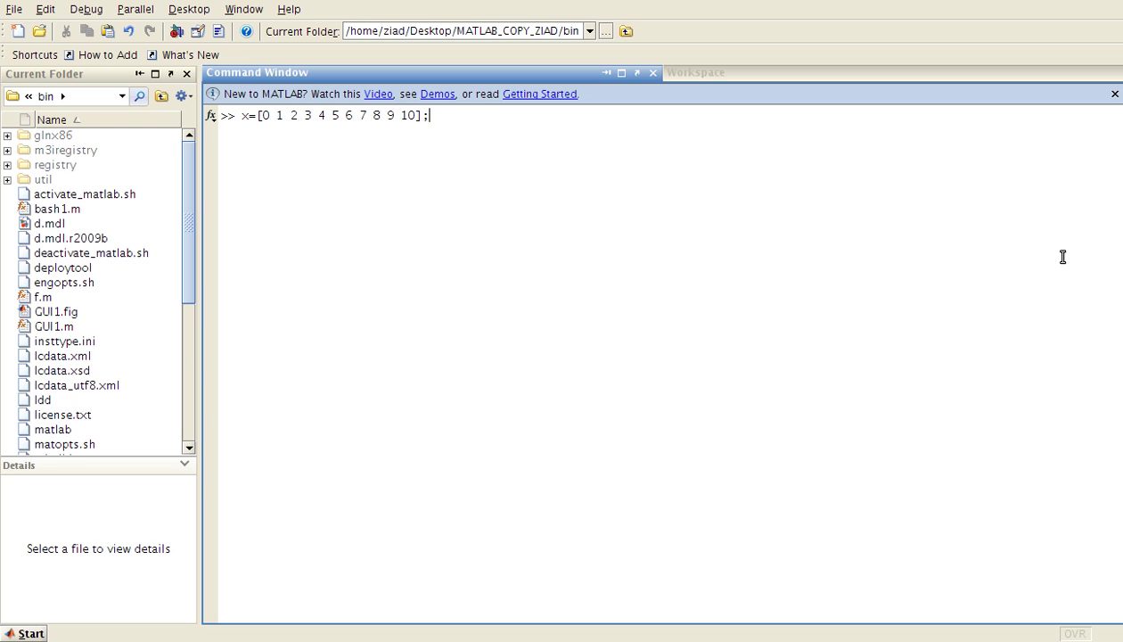
{"action": "key", "text": "Left"}
{"action": "key", "text": "Left"}
{"action": "key", "text": "Left"}
{"action": "key", "text": "Left"}
{"action": "key", "text": "Left"}
{"action": "key", "text": "Left"}
{"action": "key", "text": "Left"}
{"action": "key", "text": "Right"}
{"action": "key", "text": "shift+Right"}
{"action": "key", "text": "shift+Right"}
{"action": "key", "text": "Left"}
{"action": "key", "text": "Right"}
{"action": "key", "text": "Right"}
{"action": "key", "text": "Right"}
{"action": "key", "text": "Right"}
{"action": "key", "text": "Right"}
{"action": "key", "text": "Delete"}
{"action": "key", "text": "BackSpace"}
{"action": "key", "text": "BackSpace"}
{"action": "key", "text": "BackSpace"}
{"action": "key", "text": "BackSpace"}
{"action": "key", "text": "BackSpace"}
{"action": "key", "text": "BackSpace"}
{"action": "key", "text": "BackSpace"}
{"action": "key", "text": "BackSpace"}
{"action": "key", "text": "BackSpace"}
{"action": "key", "text": "BackSpace"}
{"action": "key", "text": "BackSpace"}
{"action": "key", "text": "BackSpace"}
{"action": "key", "text": "BackSpace"}
{"action": "key", "text": "BackSpace"}
{"action": "key", "text": "BackSpace"}
{"action": "key", "text": "BackSpace"}
{"action": "key", "text": "BackSpace"}
{"action": "key", "text": "BackSpace"}
{"action": "key", "text": "BackSpace"}
{"action": "key", "text": "BackSpace"}
{"action": "key", "text": "BackSpace"}
{"action": "key", "text": "BackSpace"}
{"action": "key", "text": "BackSpace"}
{"action": "key", "text": "BackSpace"}
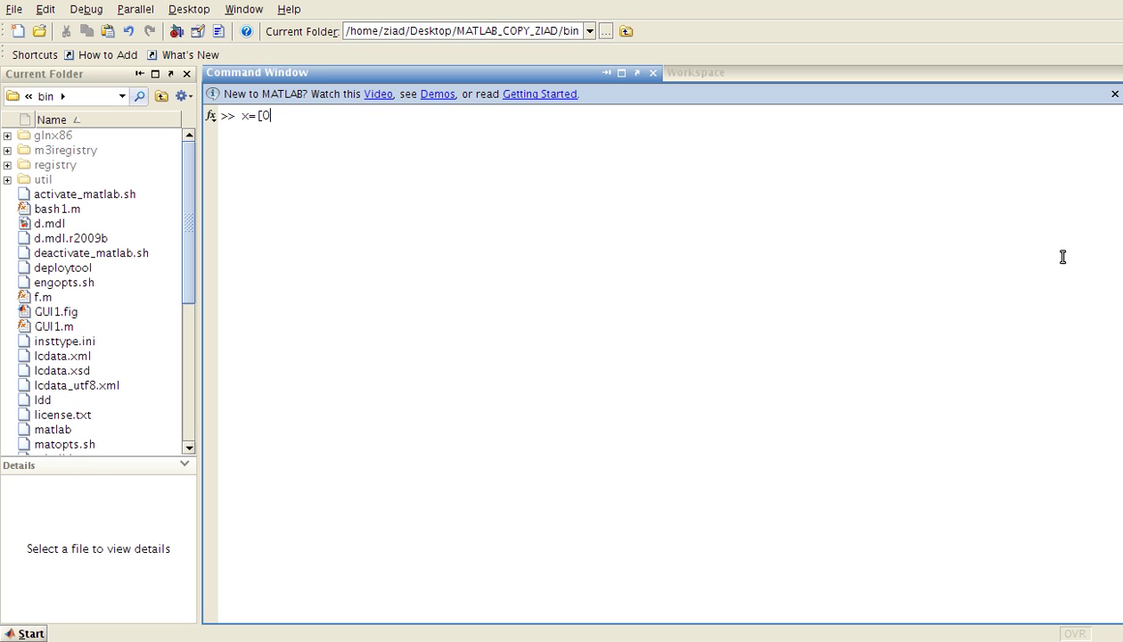
{"action": "type", "text": "0:10;"}
{"action": "key", "text": "Return"}
Display x to show the values 0 through 10.
{"action": "type", "text": "x"}
{"action": "key", "text": "Return"}
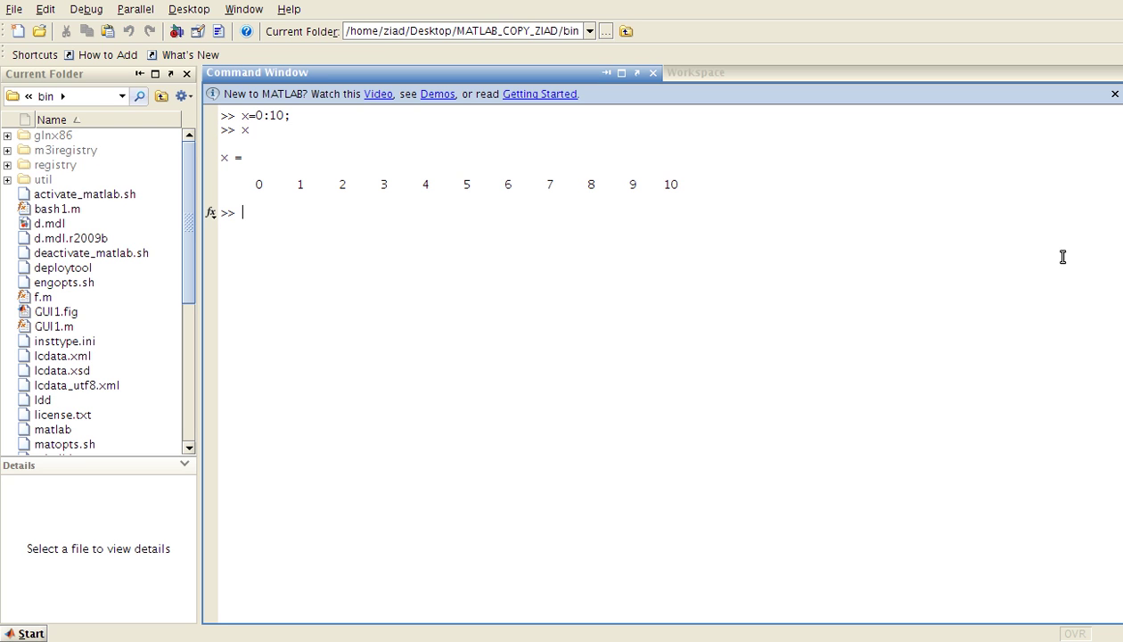
{"action": "type", "text": "x"}
Run x=0:0.5:10;, list x's 21 values, then clear the Command Window with clc.
{"action": "type", "text": "=0:0.5:10;"}
{"action": "key", "text": "Return"}
{"action": "type", "text": "x"}
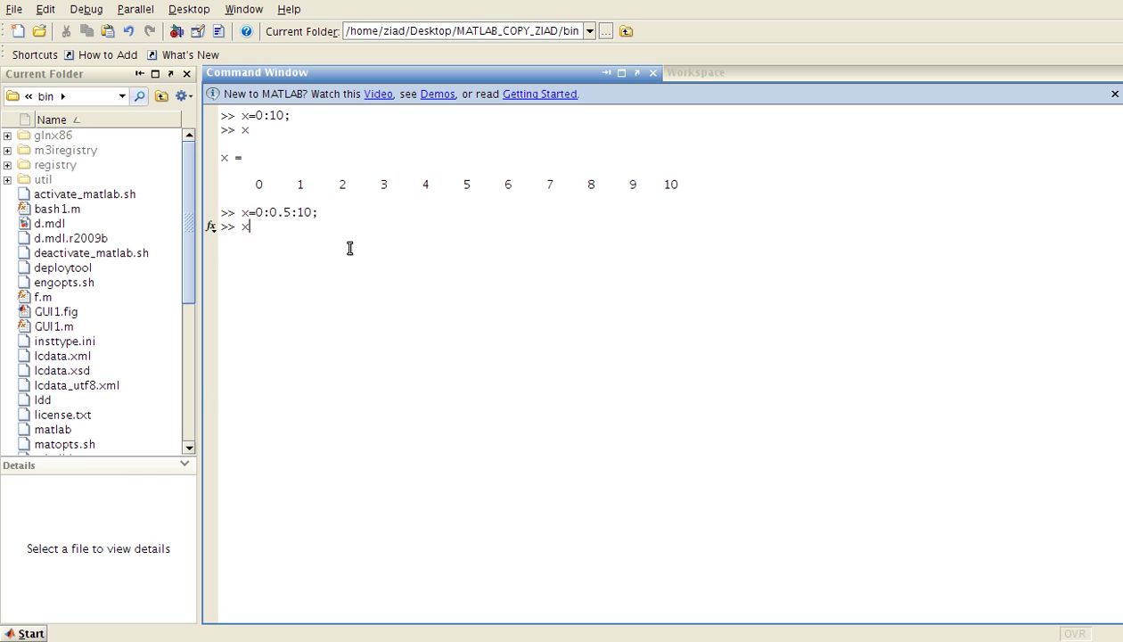
{"action": "key", "text": "Return"}
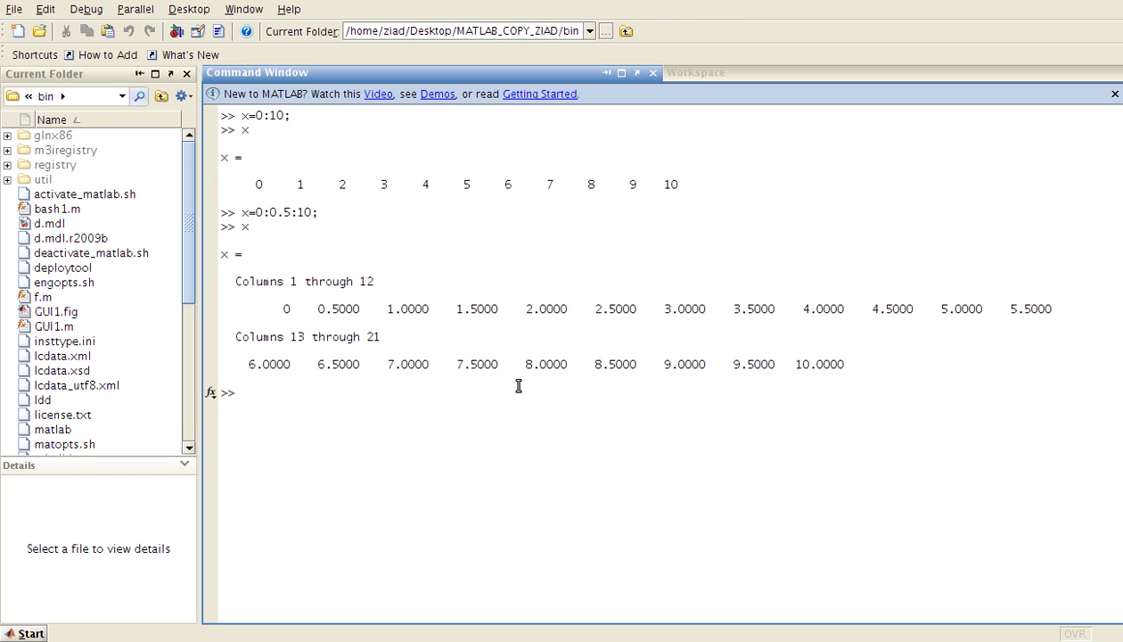
{"action": "type", "text": "clc"}
{"action": "key", "text": "Return"}
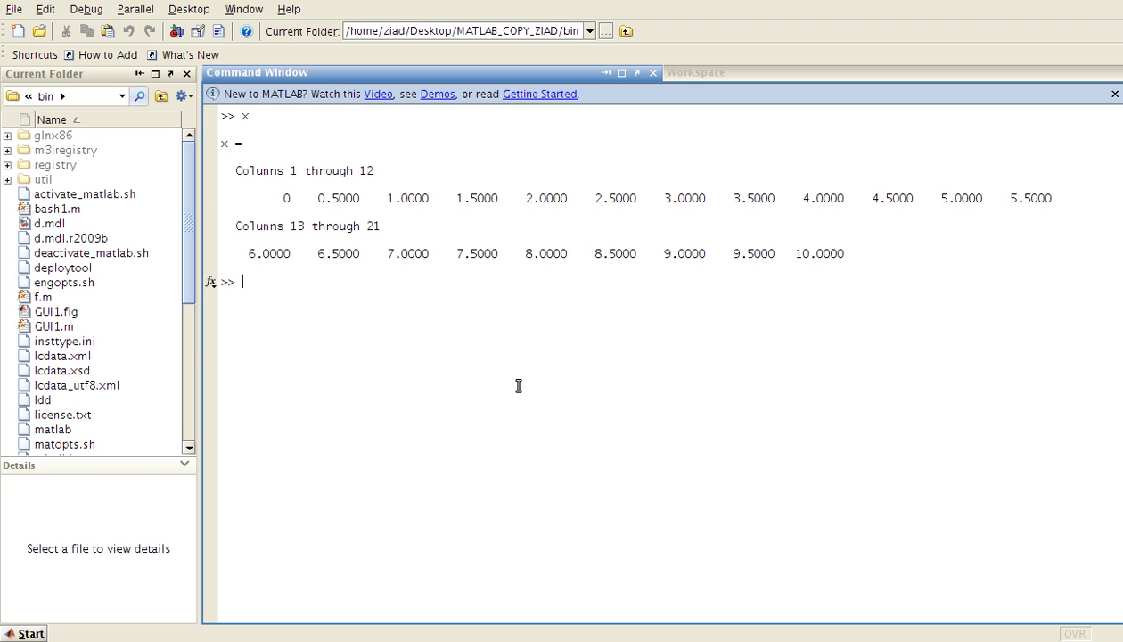
Compute y=x.*x-3; and print x and y, with y running from -3 to 97.
{"action": "type", "text": "y=x.*x-3;"}
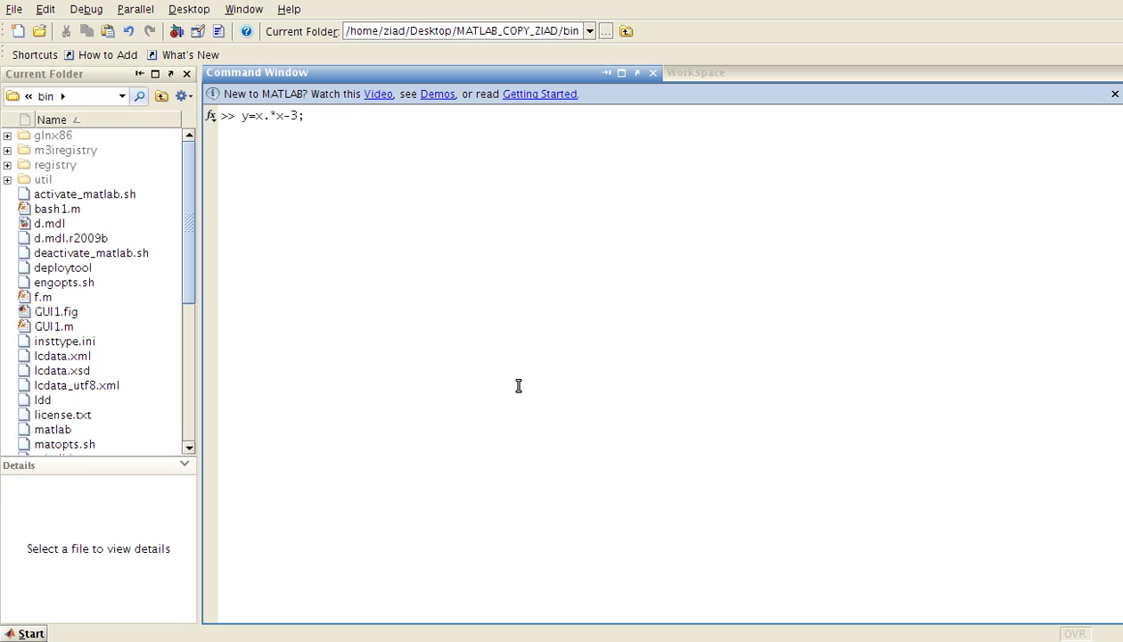
{"action": "key", "text": "Return"}
{"action": "type", "text": "["}
{"action": "key", "text": "BackSpace"}
{"action": "type", "text": "x"}
{"action": "key", "text": "Return"}
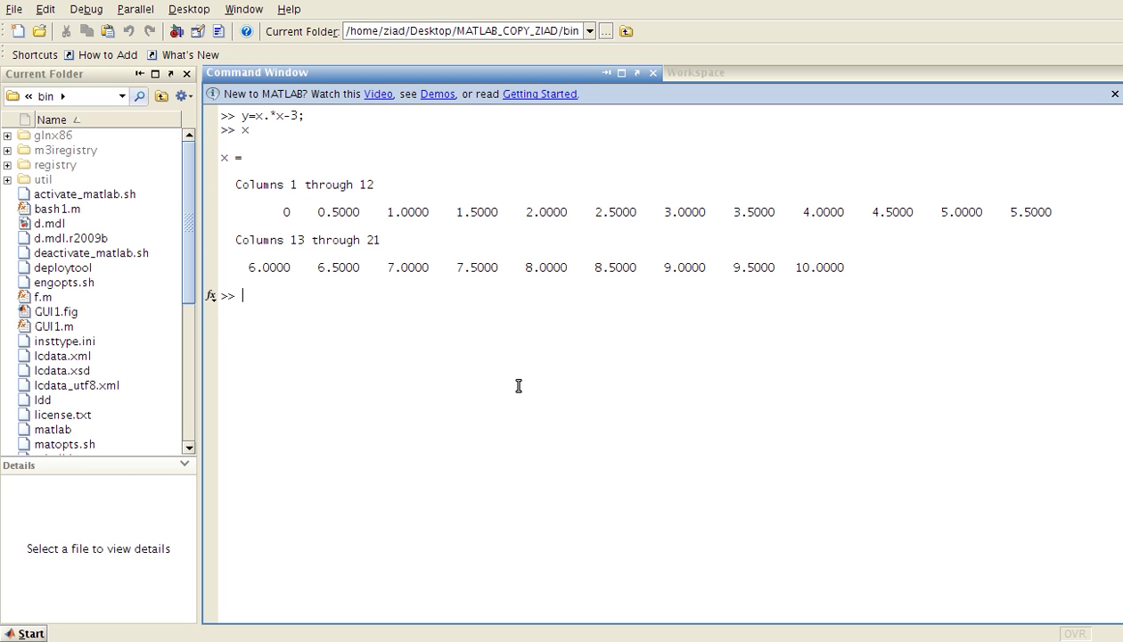
{"action": "type", "text": "y"}
{"action": "key", "text": "Return"}
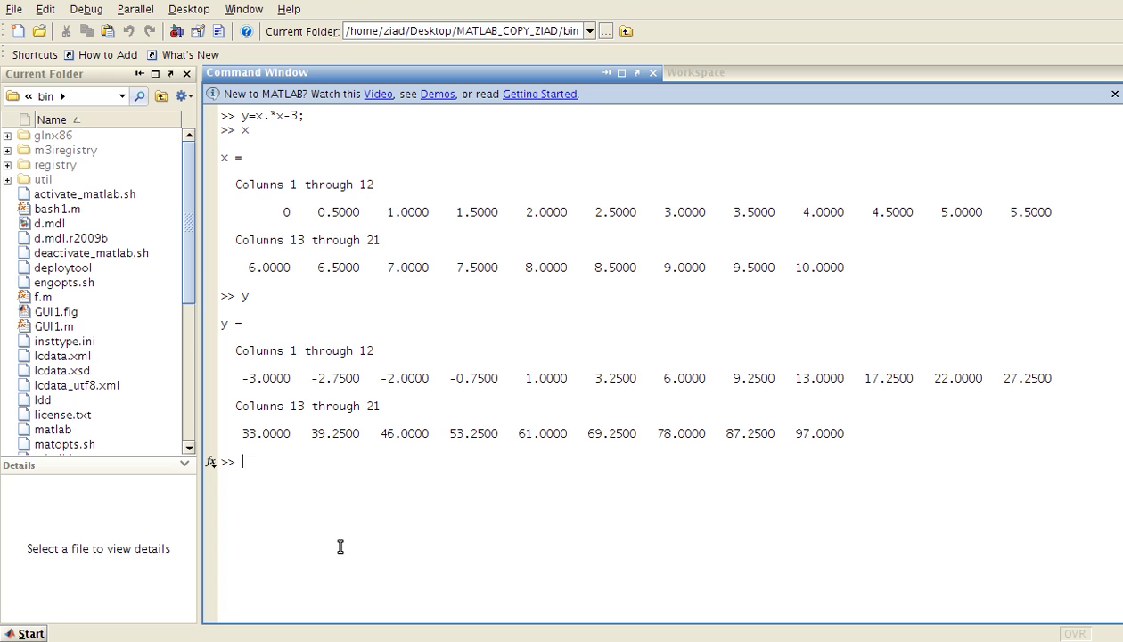
Display x' and y' as column vectors.
{"action": "type", "text": "x'"}
{"action": "key", "text": "Return"}
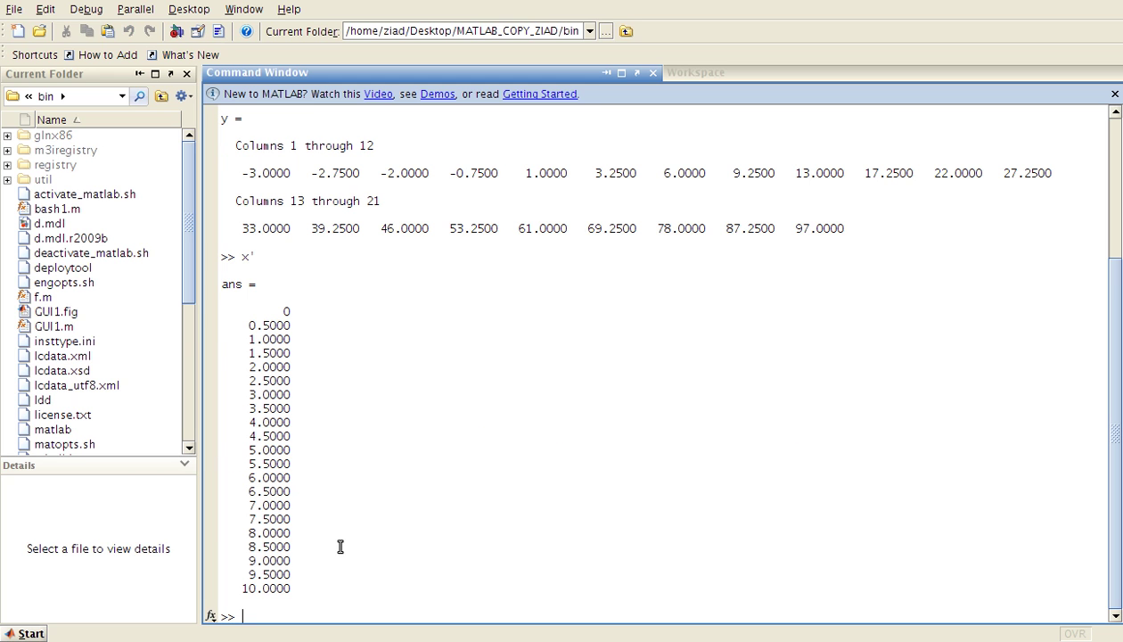
{"action": "type", "text": "y'"}
{"action": "key", "text": "Return"}
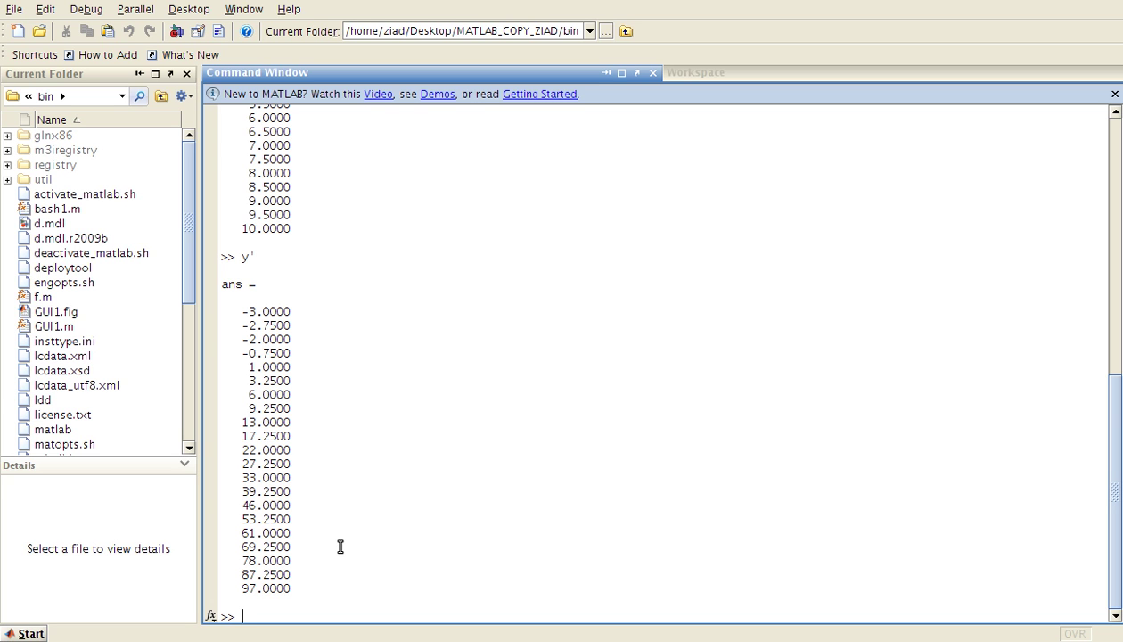
Show [x' y'] as a 21-row, two-column table pairing x with y.
{"action": "type", "text": "[]"}
{"action": "key", "text": "Left"}
{"action": "type", "text": "x' y'"}
{"action": "key", "text": "Return"}
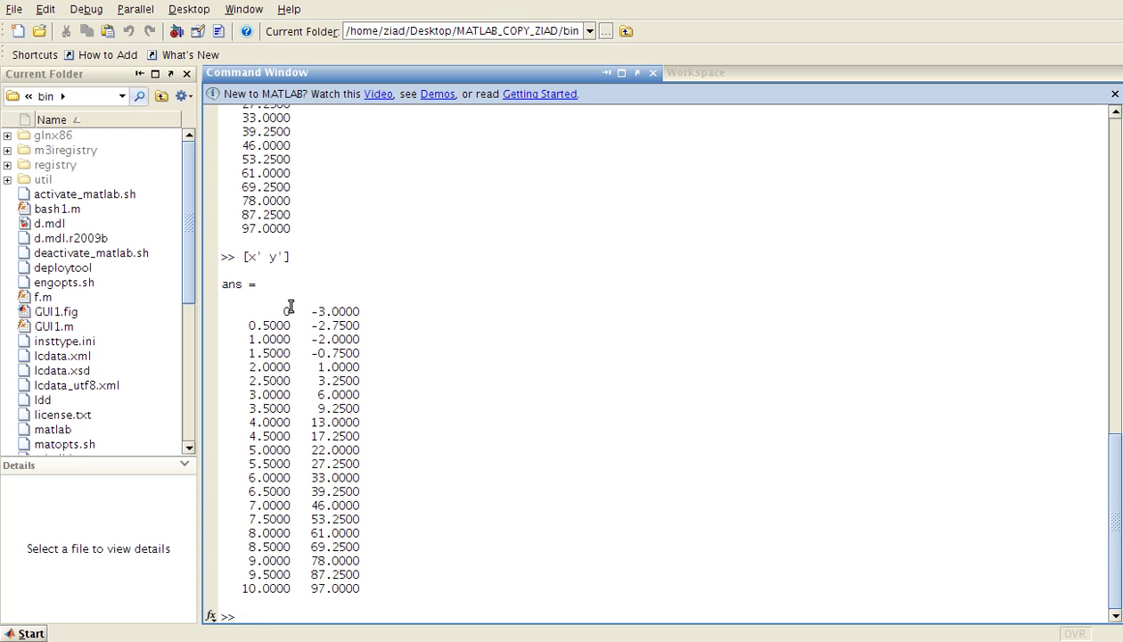
{"action": "type", "text": "y=x.*x-3;"}
{"action": "key", "text": "BackSpace"}
{"action": "key", "text": "BackSpace"}
{"action": "key", "text": "BackSpace"}
{"action": "key", "text": "BackSpace"}
{"action": "key", "text": "BackSpace"}
{"action": "key", "text": "BackSpace"}
{"action": "key", "text": "BackSpace"}
{"action": "key", "text": "BackSpace"}
{"action": "key", "text": "BackSpace"}
{"action": "left_click", "coordinate": [766, 68]}
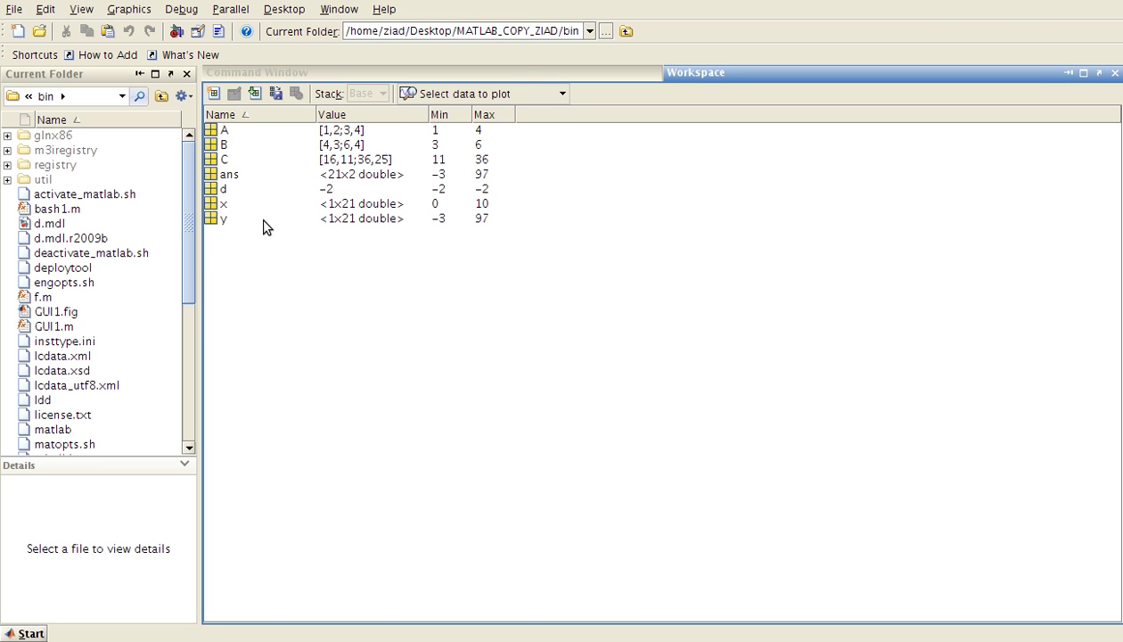
{"action": "left_click", "coordinate": [352, 73]}
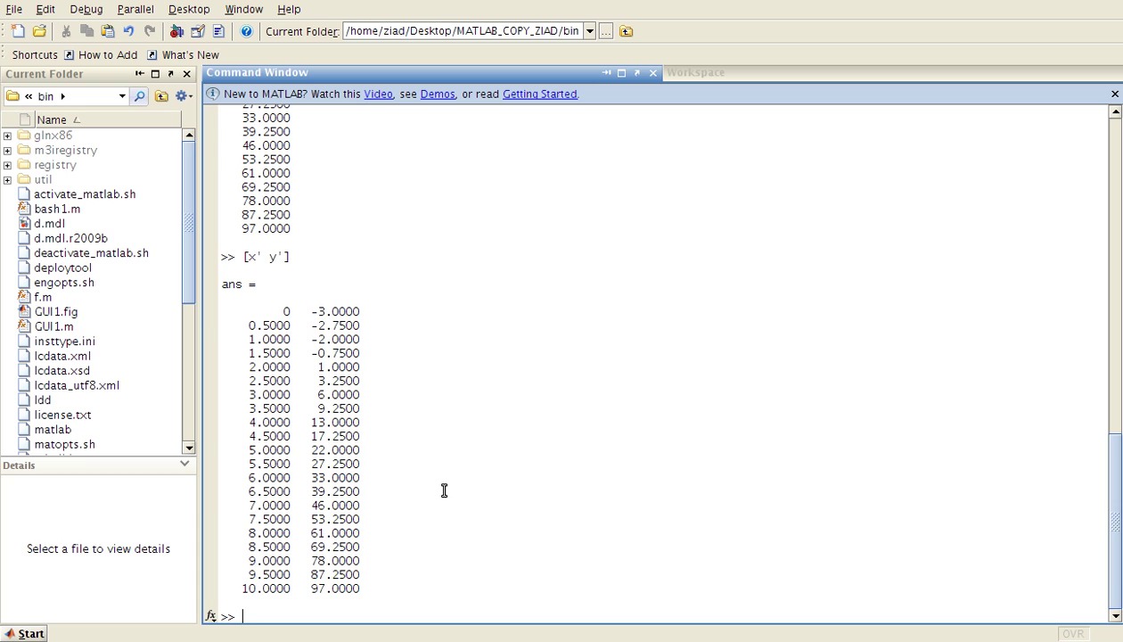
Plot y against x as a solid blue line with plot(x,y,'-b') and maximize Figure 1.
{"action": "type", "text": "p1"}
{"action": "type", "text": "ot(x,y,'-b')"}
{"action": "key", "text": "Return"}
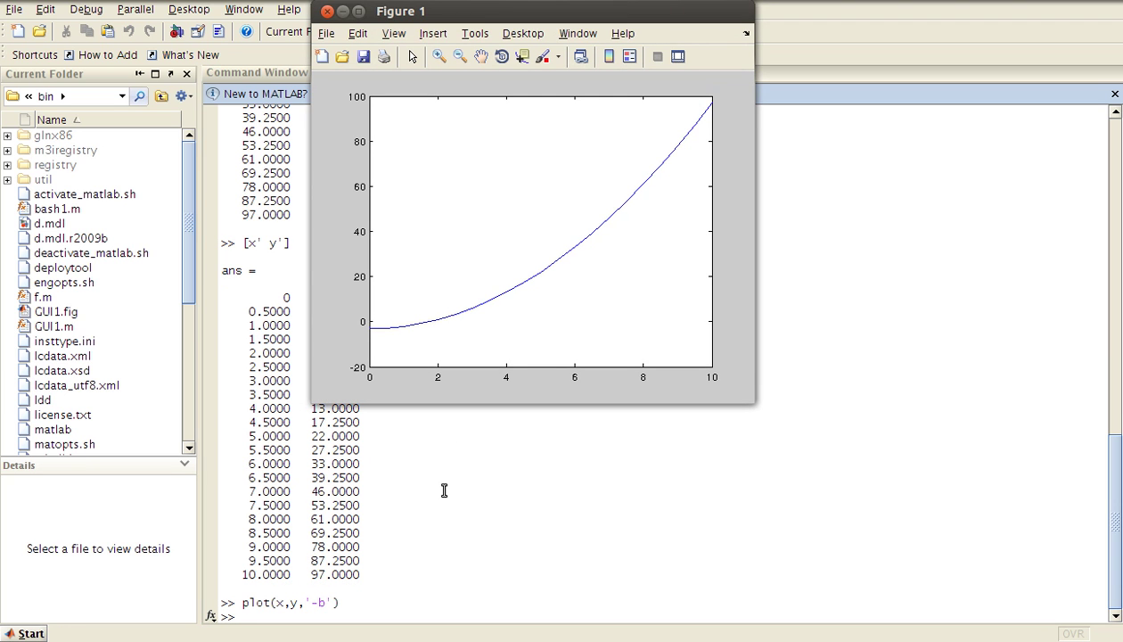
{"action": "double_click", "coordinate": [512, 12]}
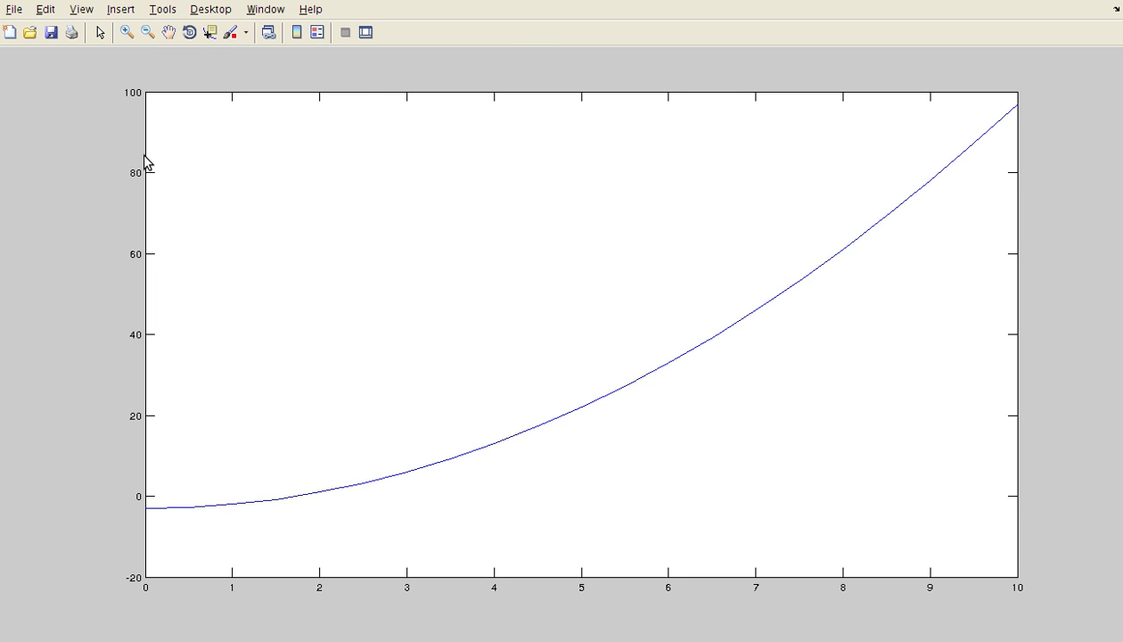
{"action": "double_click", "coordinate": [519, 5]}
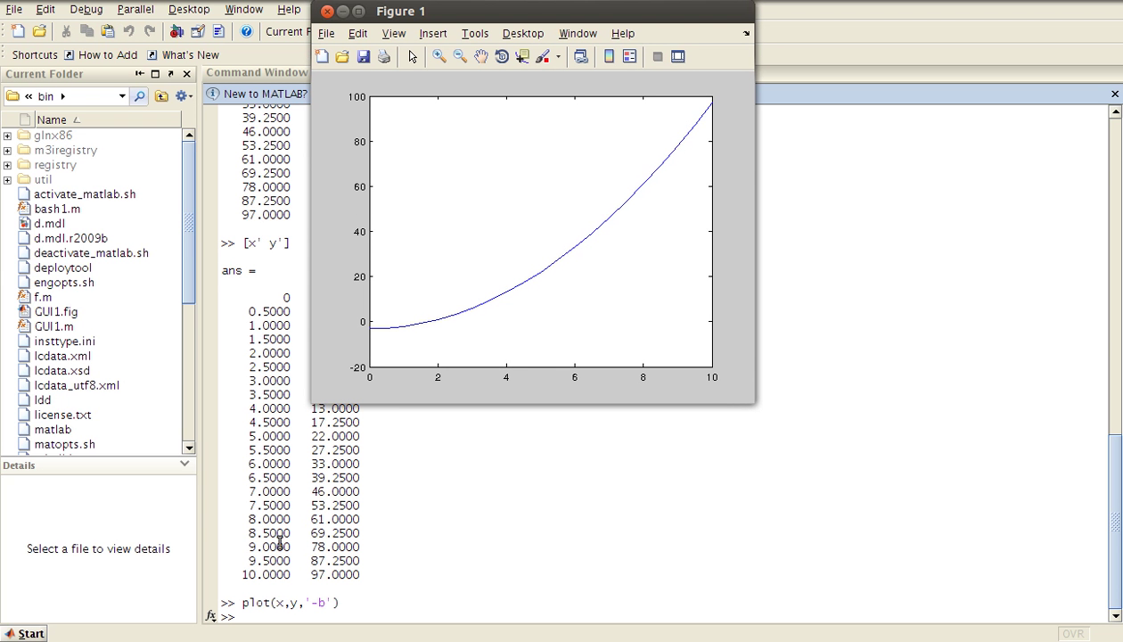
{"action": "left_click_drag", "start_coordinate": [453, 13], "coordinate": [412, 61]}
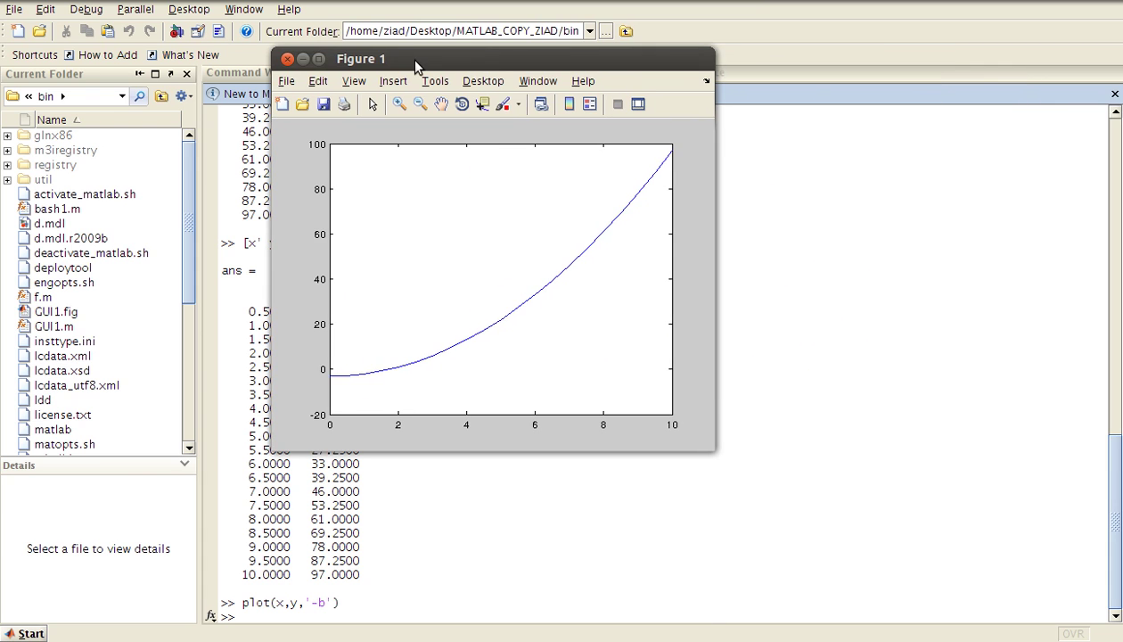
{"action": "double_click", "coordinate": [408, 59]}
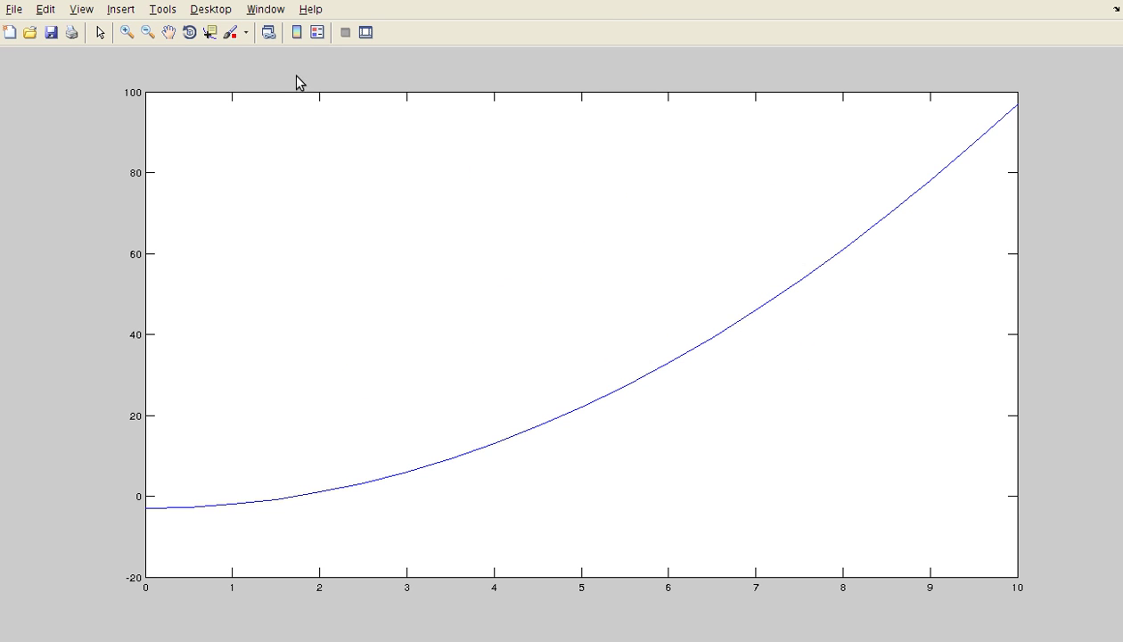
Use the data cursor to read points X: 3, Y: 6 and X: 3.5, Y: 9.25.
{"action": "left_click", "coordinate": [210, 33]}
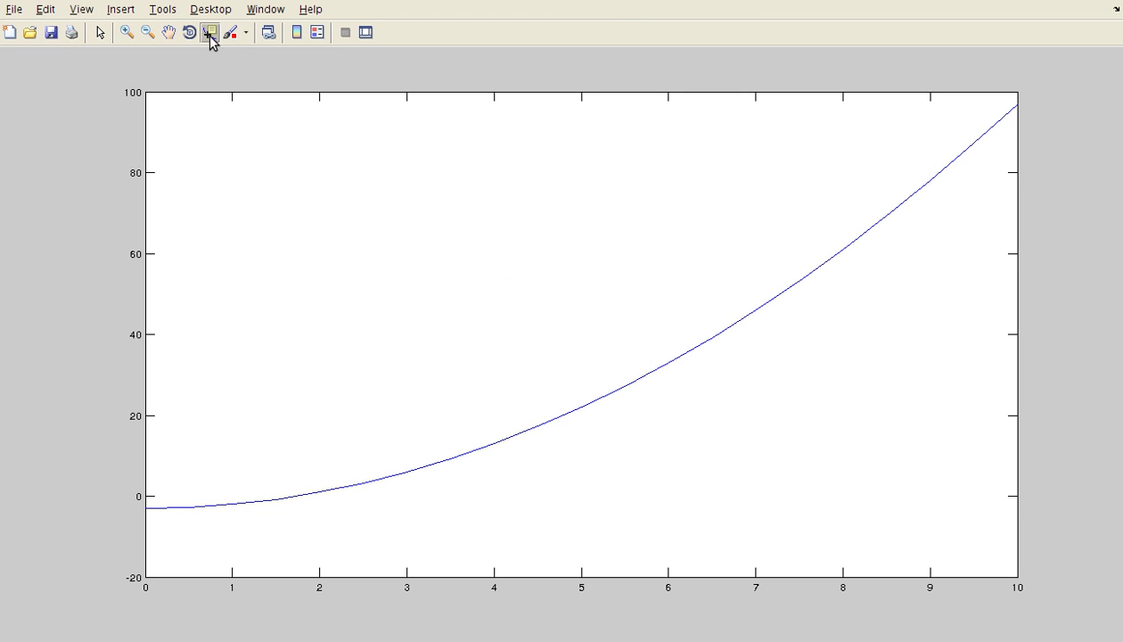
{"action": "left_click", "coordinate": [386, 478]}
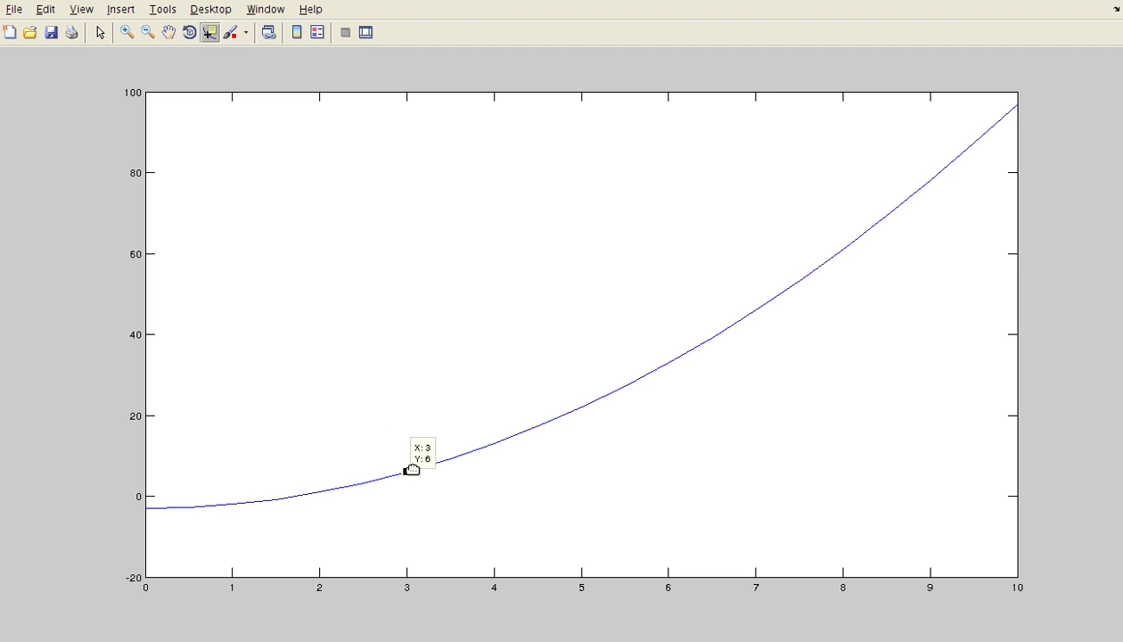
{"action": "left_click_drag", "start_coordinate": [408, 468], "coordinate": [456, 461]}
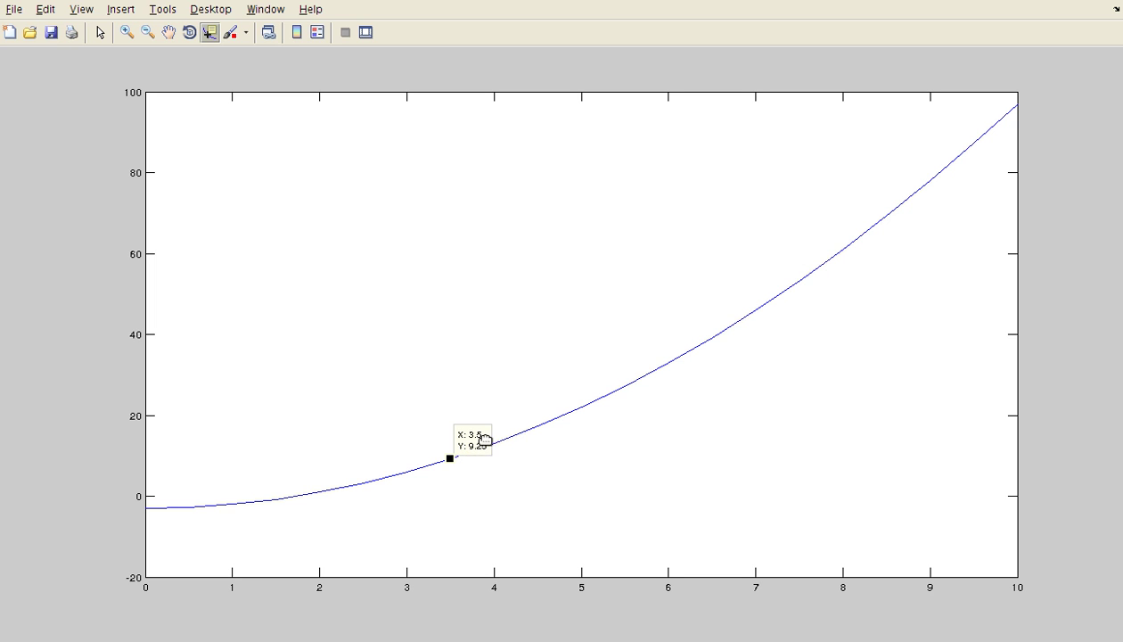
{"action": "left_click", "coordinate": [407, 471]}
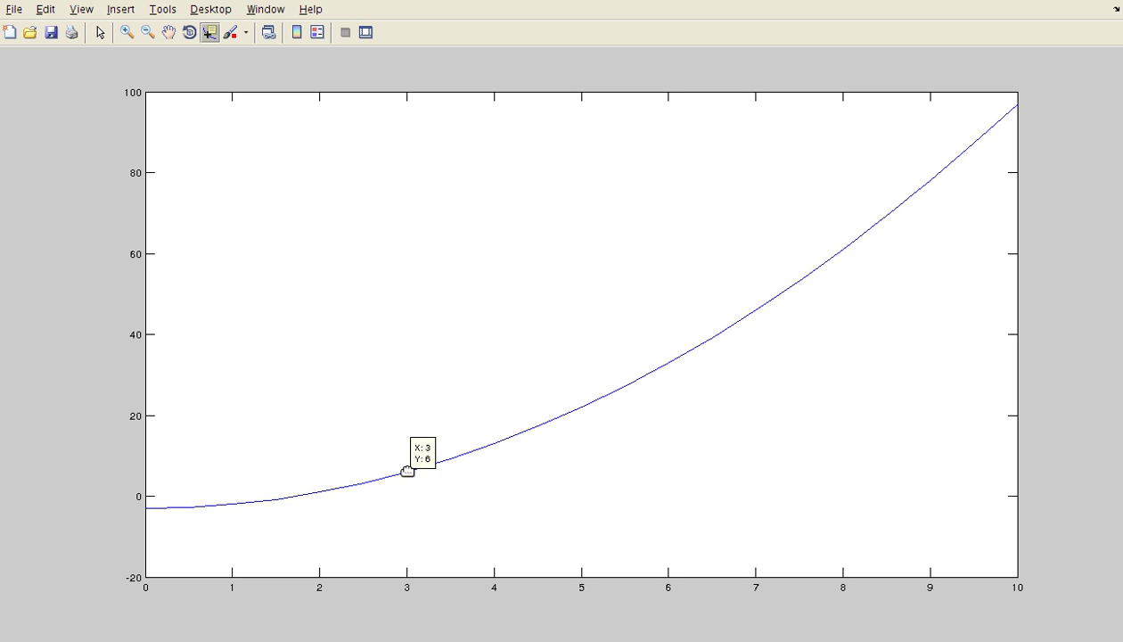
{"action": "left_click", "coordinate": [456, 459]}
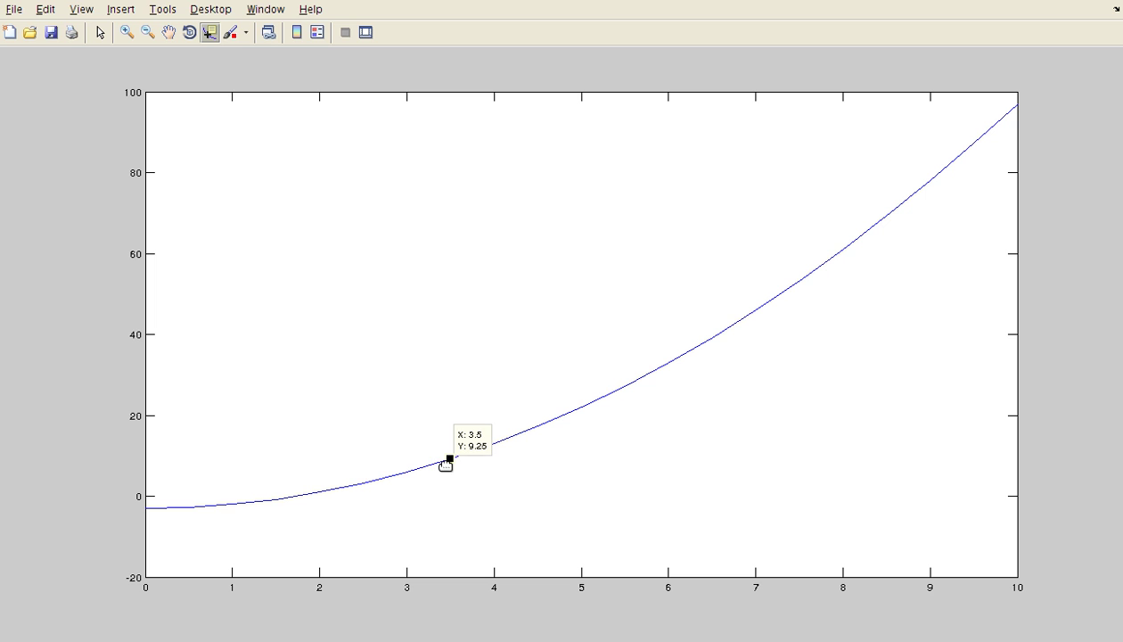
{"action": "left_click_drag", "start_coordinate": [496, 4], "coordinate": [610, 81]}
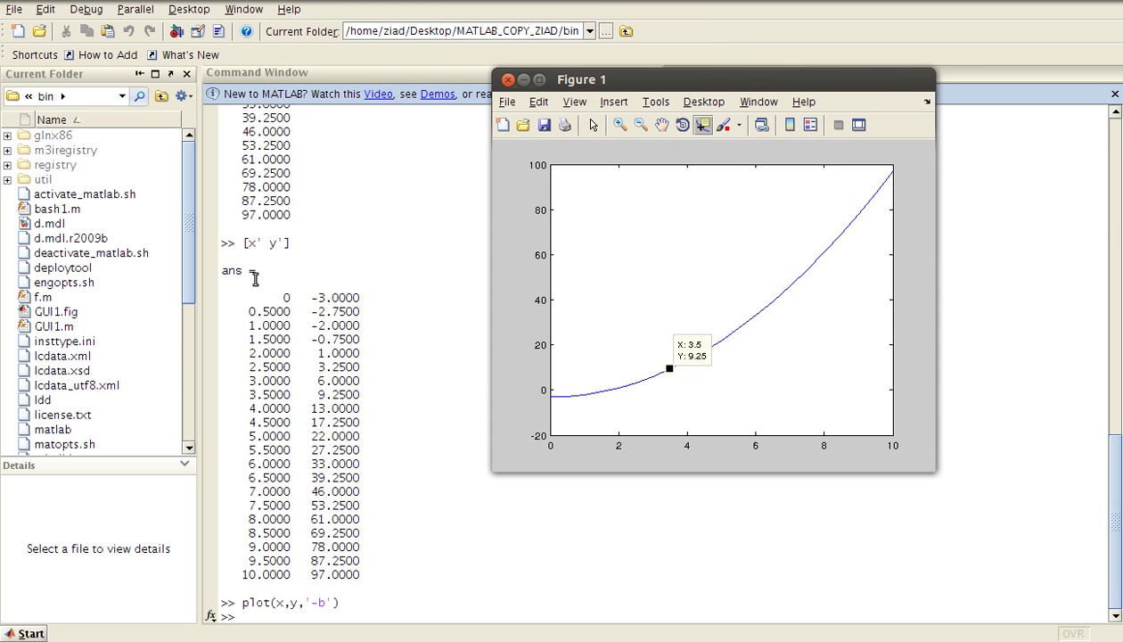
Type x=0:0.5:10; at the command prompt without running it.
{"action": "left_click", "coordinate": [333, 415]}
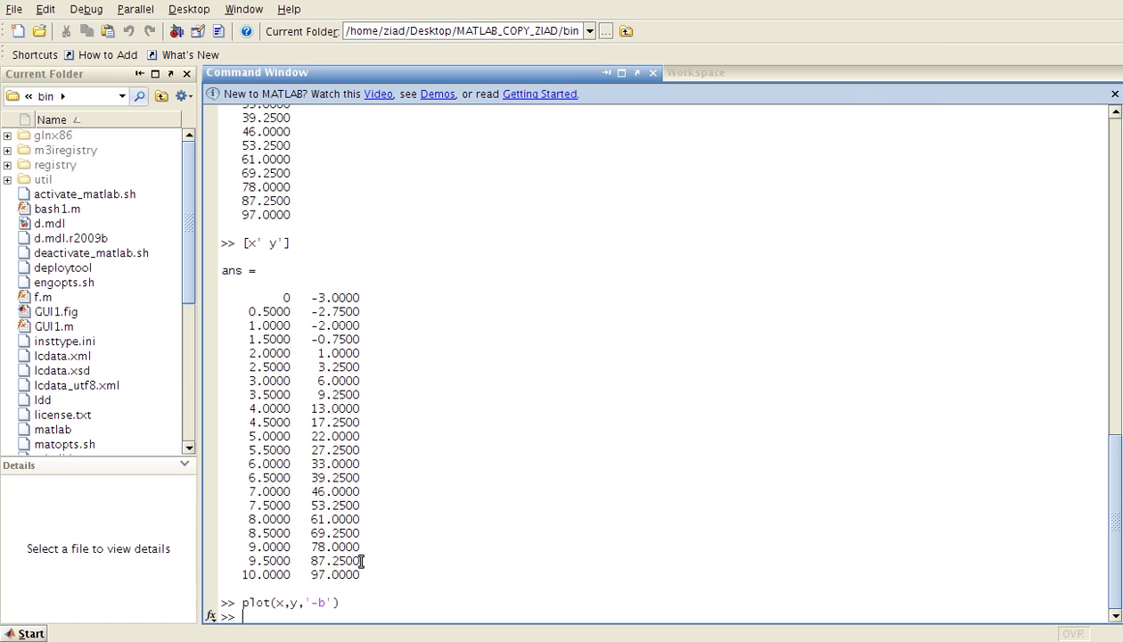
{"action": "type", "text": "x"}
{"action": "left_click_drag", "start_coordinate": [1102, 562], "coordinate": [996, 629]}
{"action": "type", "text": "x=0:0.5:10;"}
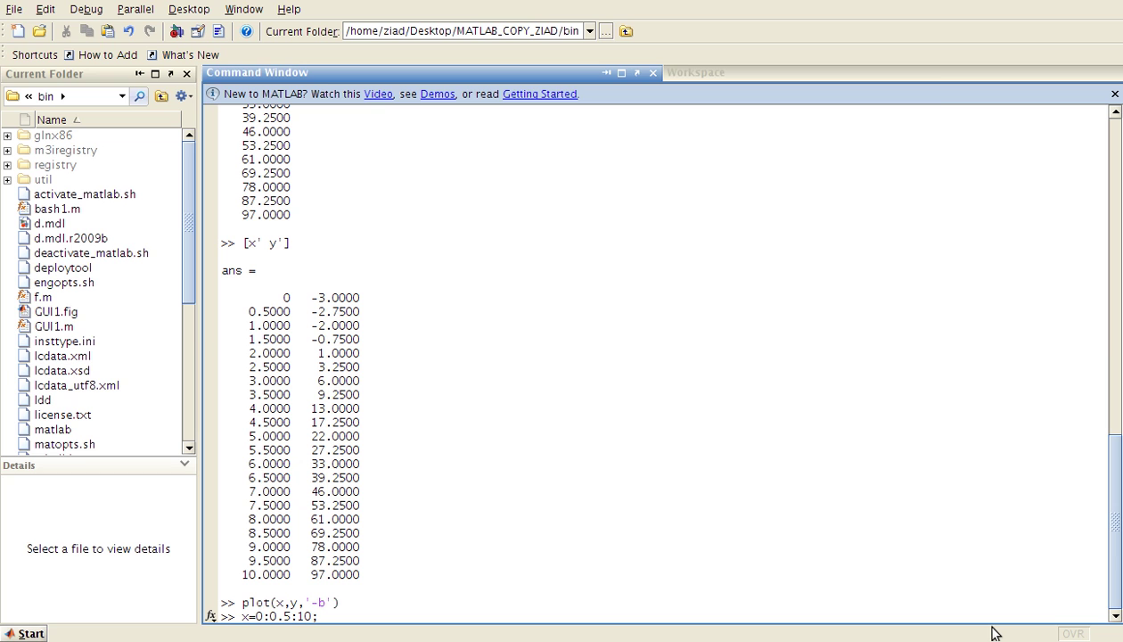
{"action": "key", "text": "Left"}
{"action": "key", "text": "Left"}
{"action": "key", "text": "Left"}
Slide the data tip along the curve to x 4.5, 2.5 and 8, then close Figure 1.
{"action": "key", "text": "alt+Tab"}
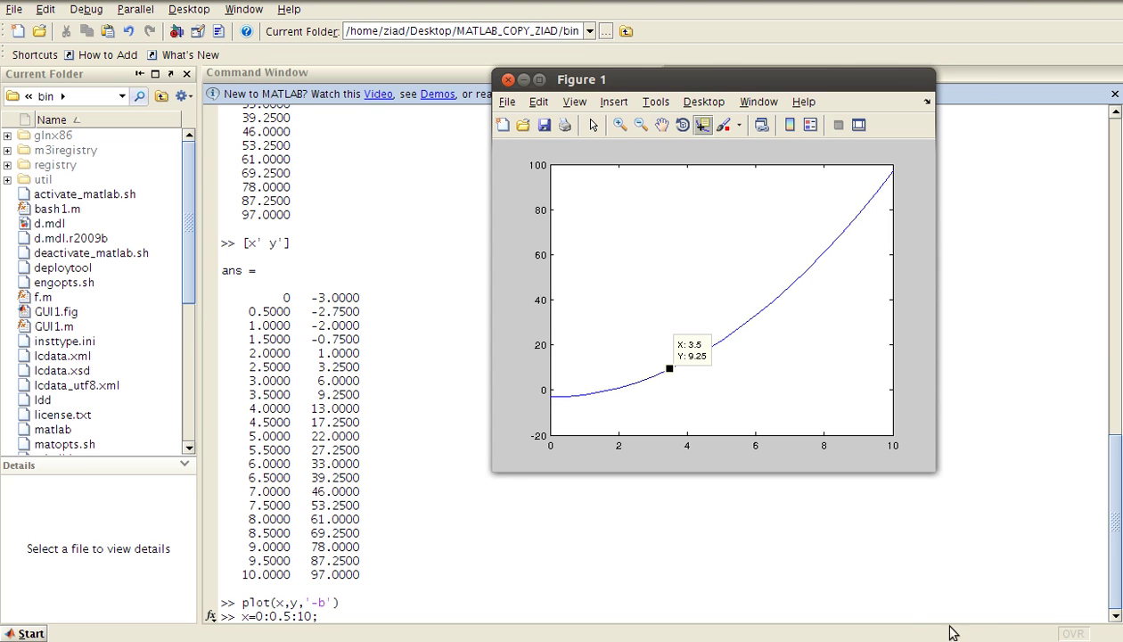
{"action": "left_click_drag", "start_coordinate": [673, 366], "coordinate": [743, 326]}
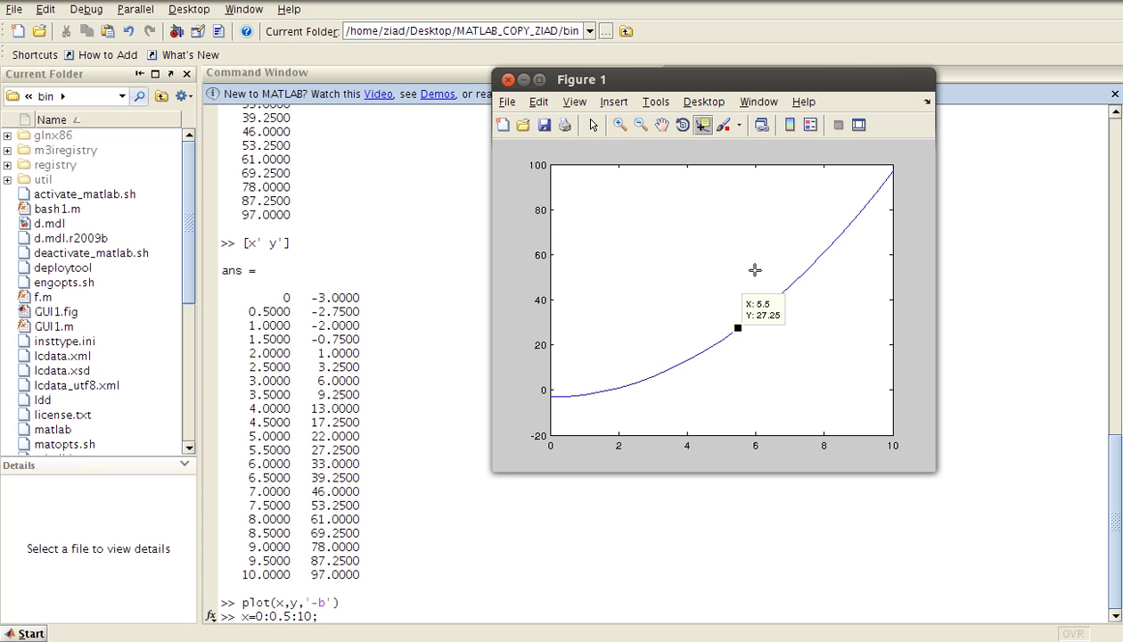
{"action": "left_click_drag", "start_coordinate": [833, 244], "coordinate": [652, 376]}
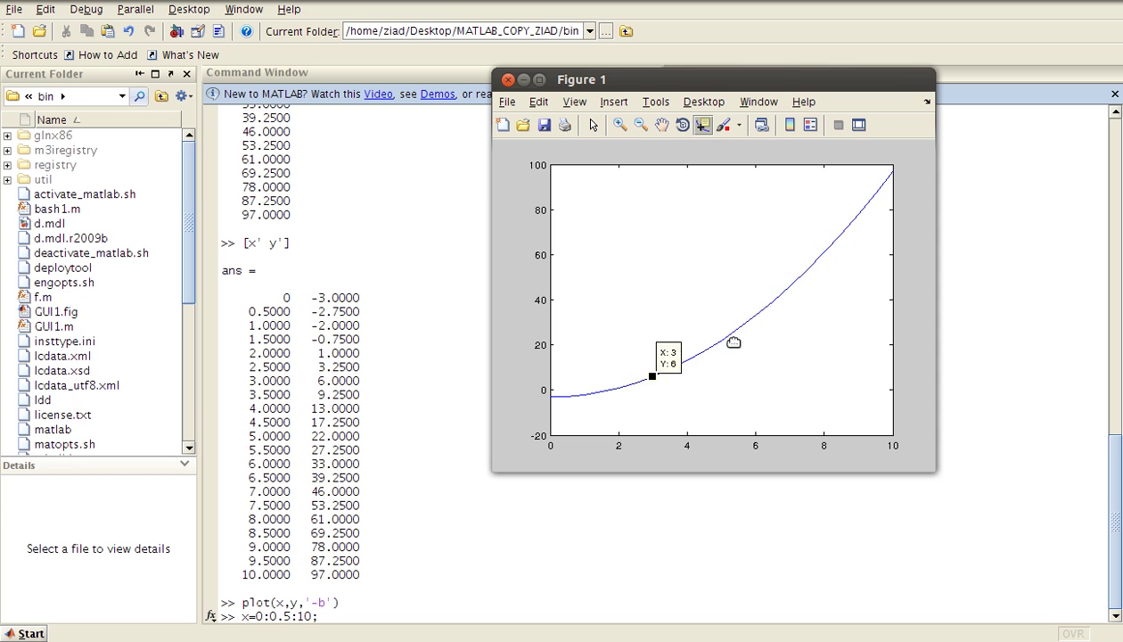
{"action": "left_click_drag", "start_coordinate": [732, 342], "coordinate": [824, 280]}
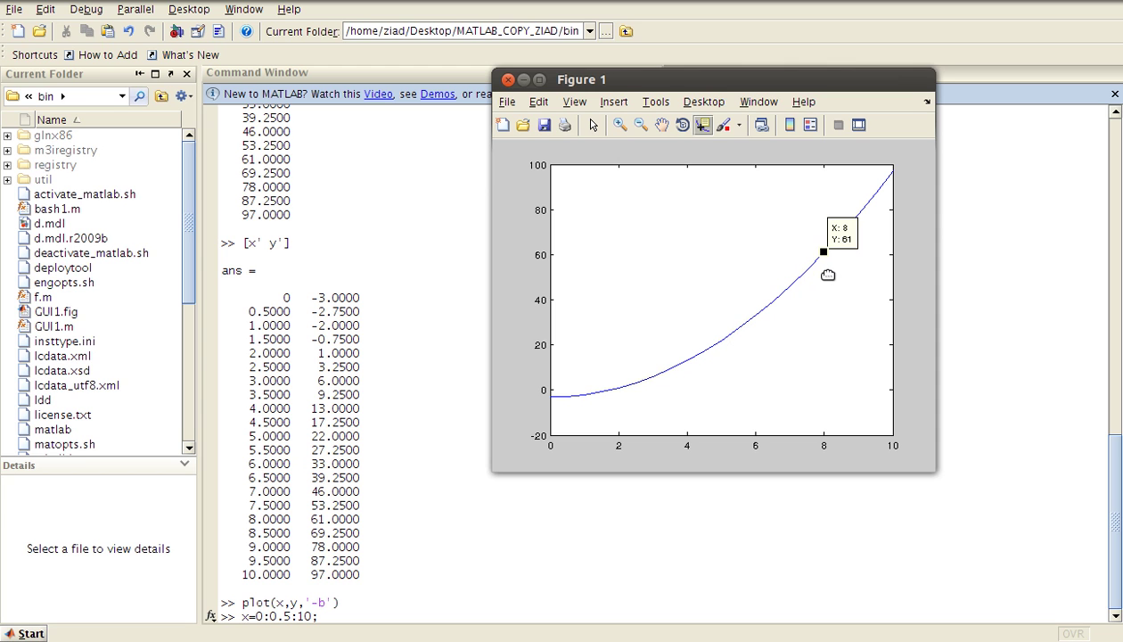
{"action": "left_click", "coordinate": [507, 81]}
Run plot(x,y,'*b') to show blue star markers and move Figure 1 to the right.
{"action": "key", "text": "BackSpace"}
{"action": "key", "text": "BackSpace"}
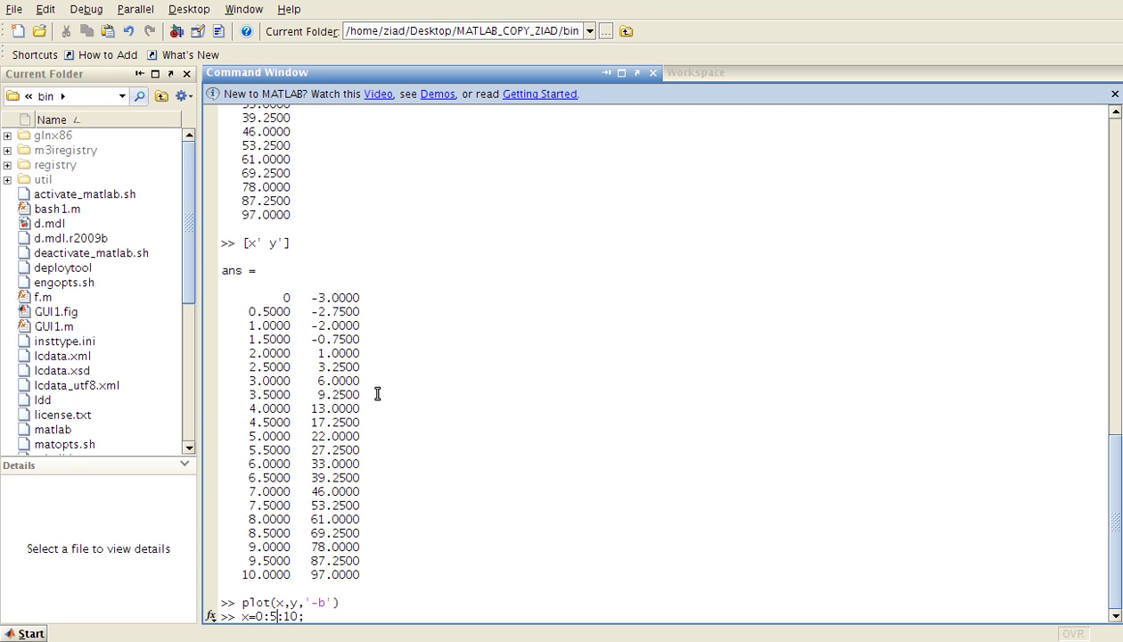
{"action": "key", "text": "Escape"}
{"action": "type", "text": "pl"}
{"action": "key", "text": "Up"}
{"action": "key", "text": "Return"}
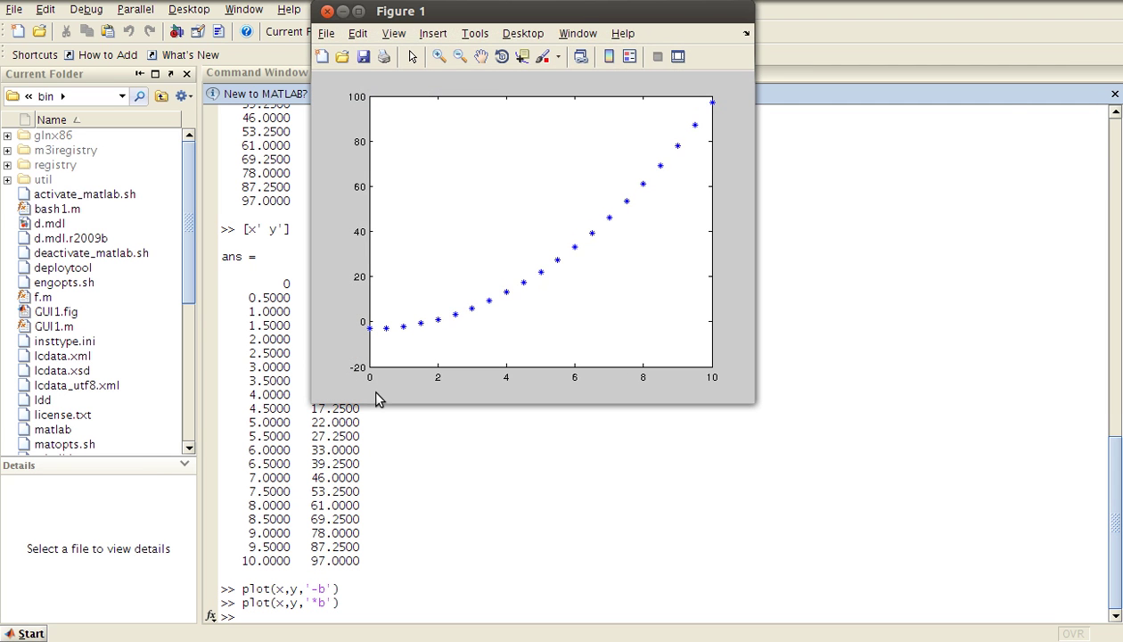
{"action": "left_click_drag", "start_coordinate": [581, 12], "coordinate": [828, 94]}
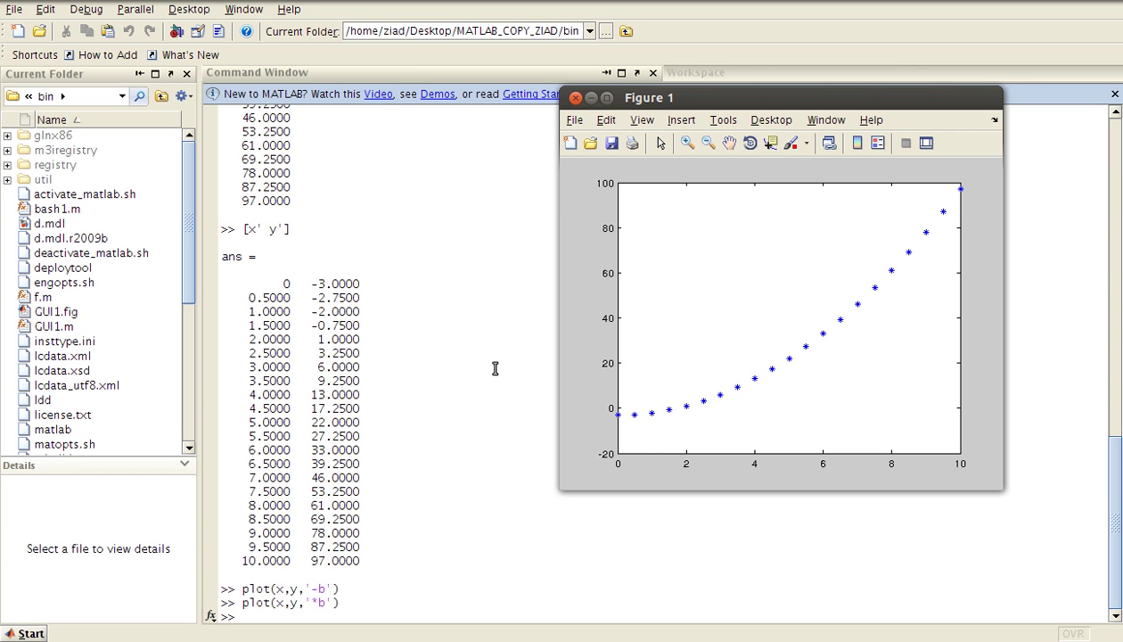
Highlight the x = 1 output row, then bring Figure 1 back to the front.
{"action": "left_click_drag", "start_coordinate": [241, 311], "coordinate": [373, 311]}
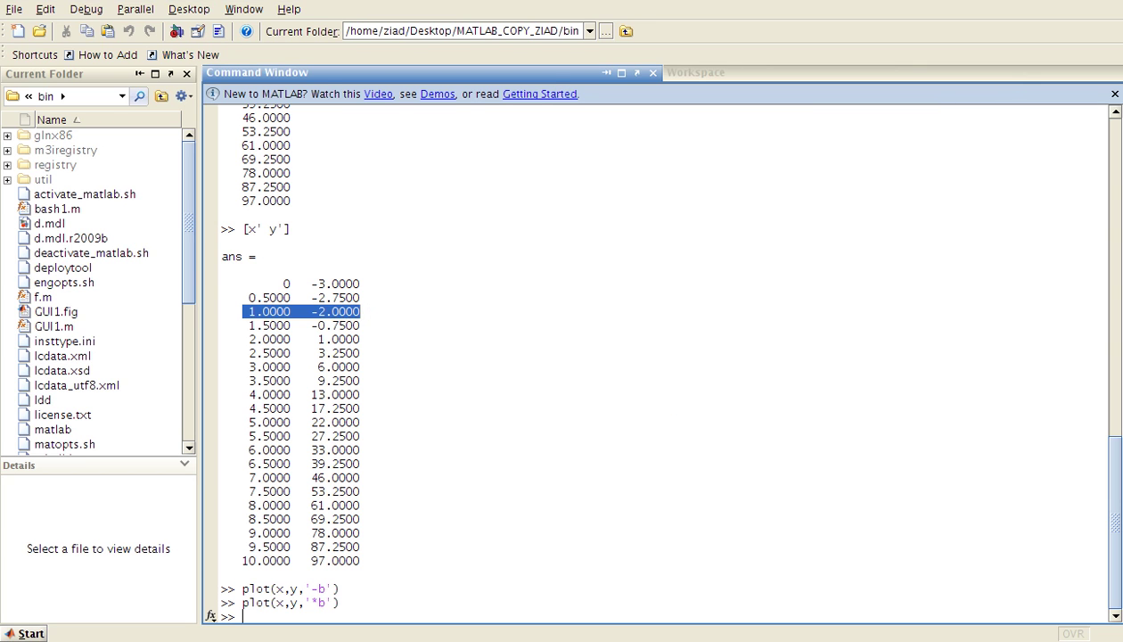
{"action": "key", "text": "alt+Tab"}
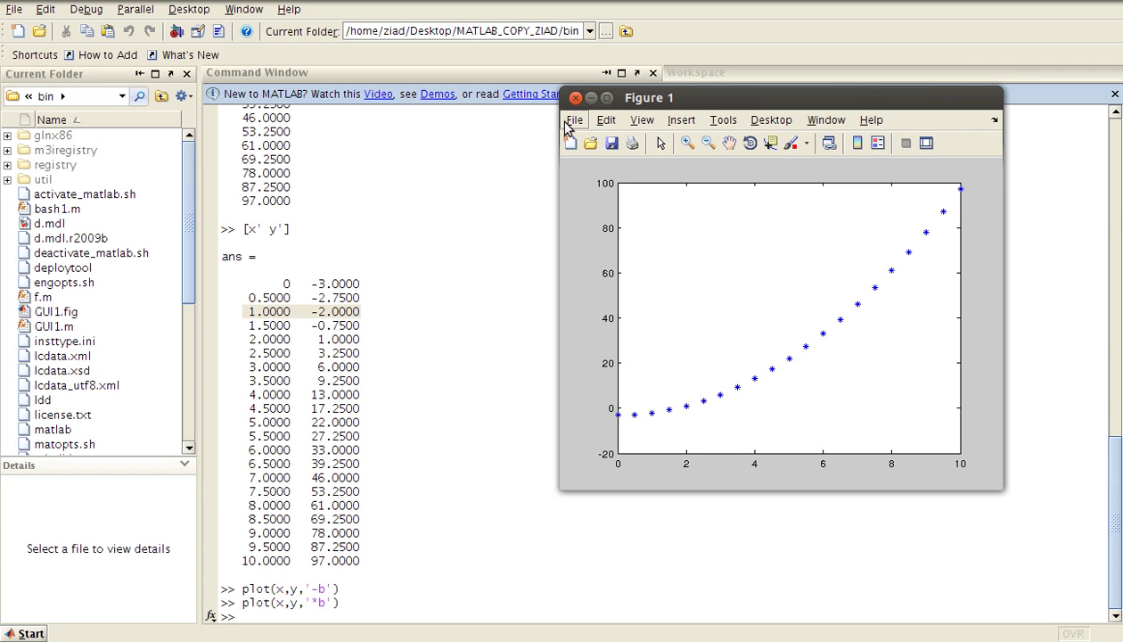
View Tools > Data Statistics for the star points and close it.
{"action": "left_click", "coordinate": [722, 120]}
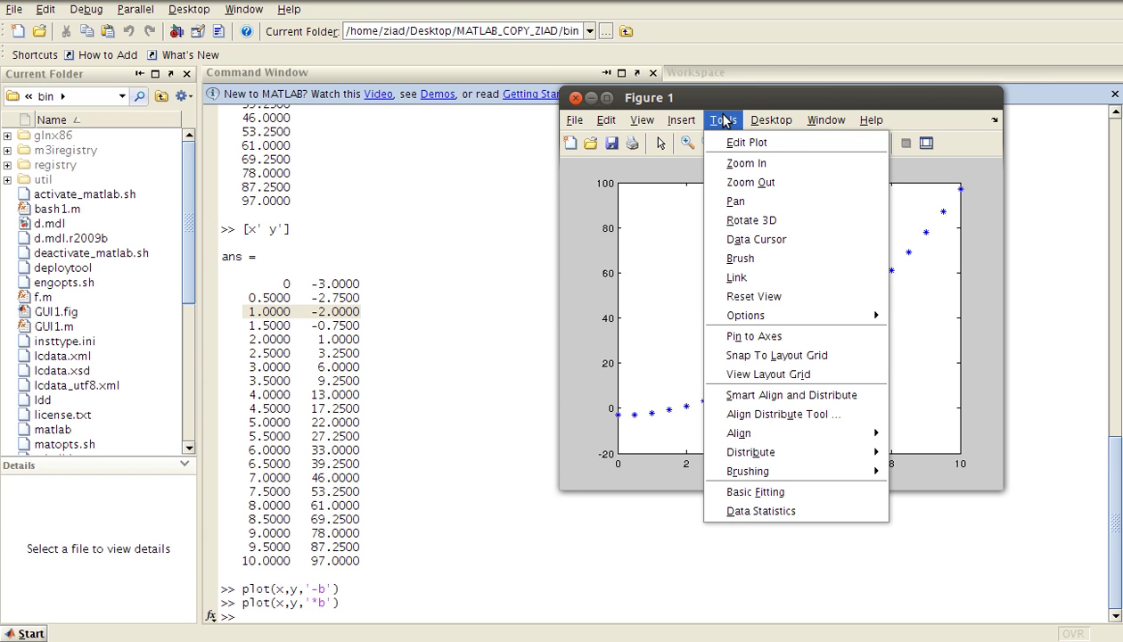
{"action": "left_click", "coordinate": [767, 511]}
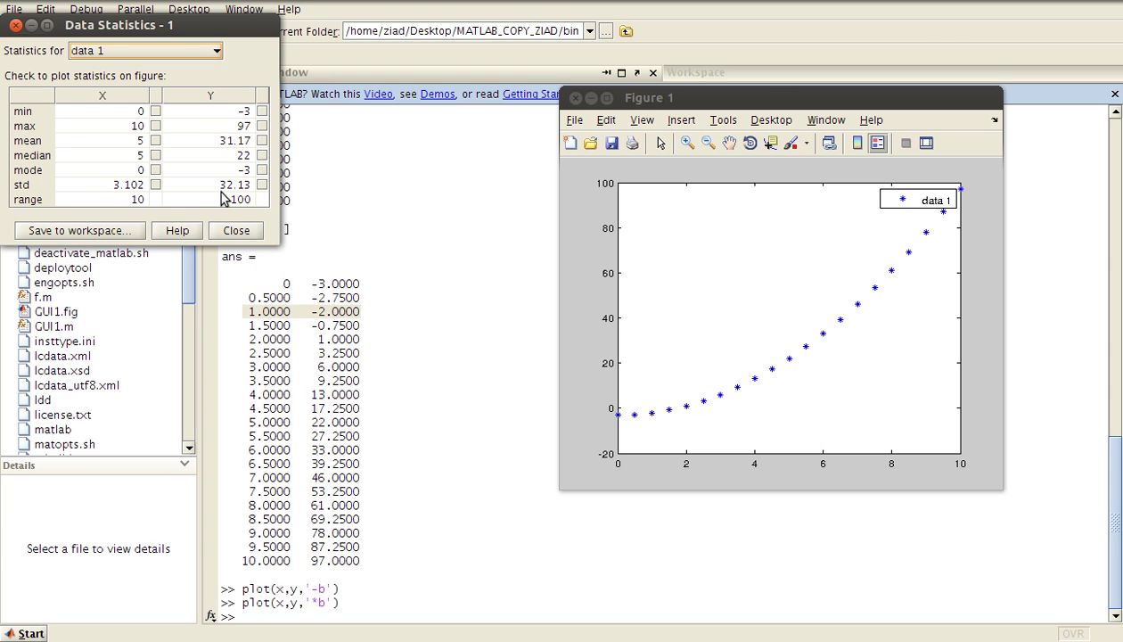
{"action": "left_click", "coordinate": [806, 9]}
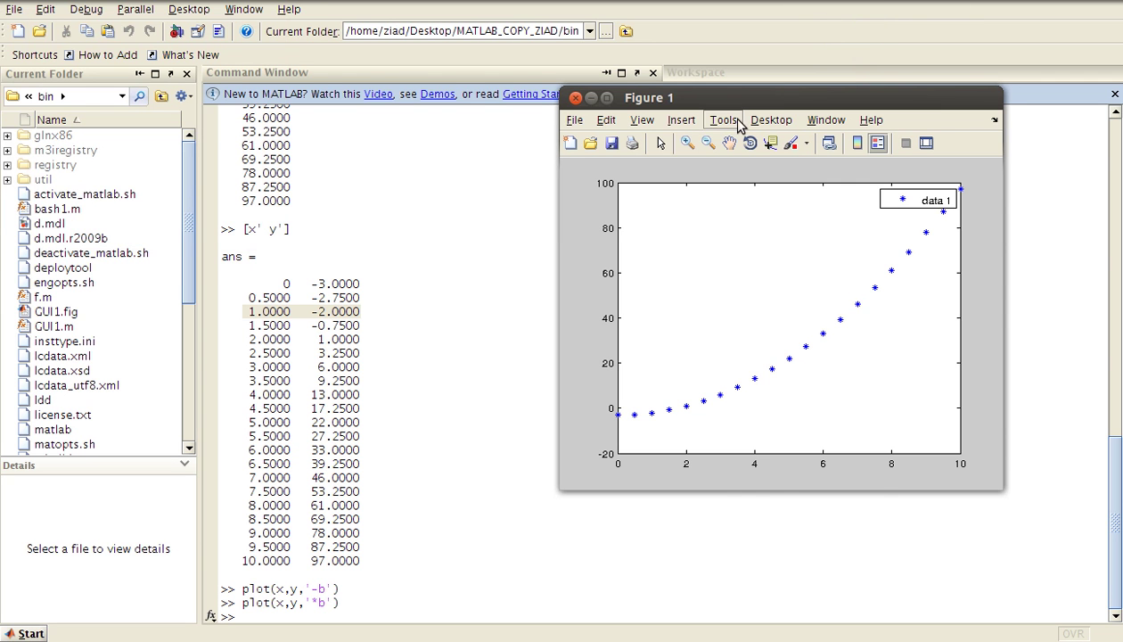
{"action": "left_click", "coordinate": [734, 125]}
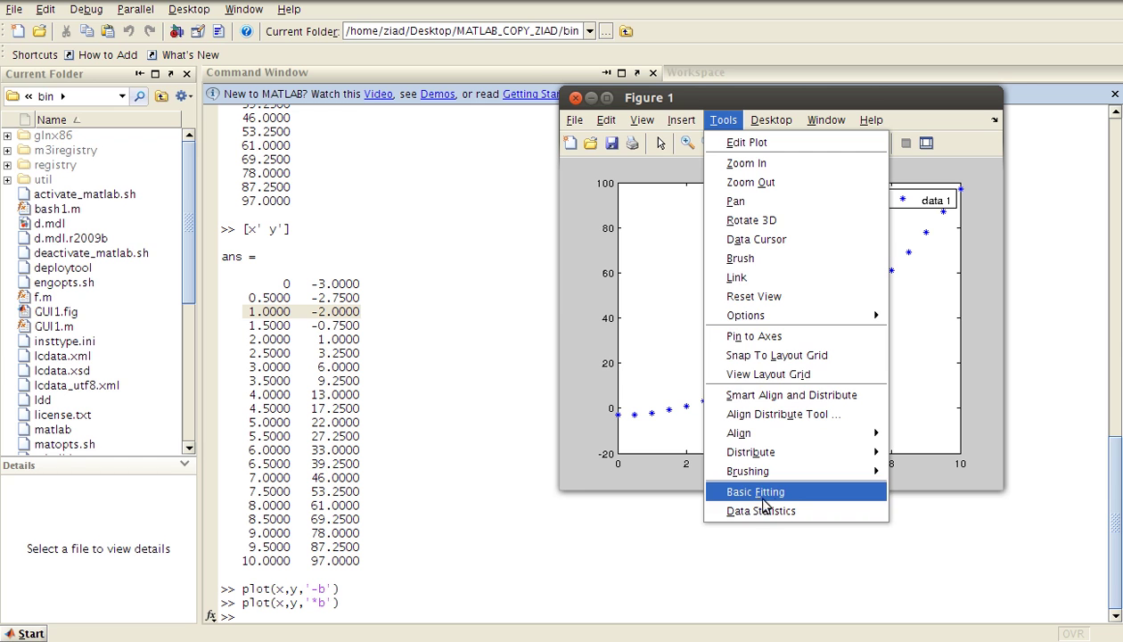
In Basic Fitting, add a quadratic fit with equation y = 1*x^2 - 6.2e-15*x - 3 shown, dropping the linear fit.
{"action": "left_click", "coordinate": [789, 491]}
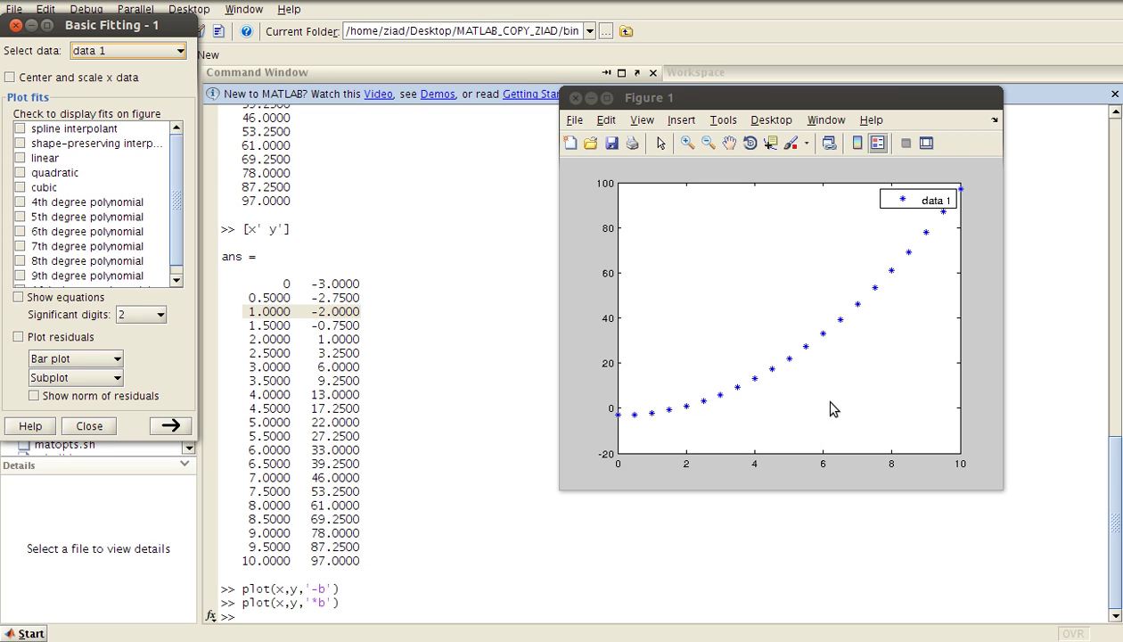
{"action": "left_click", "coordinate": [20, 157]}
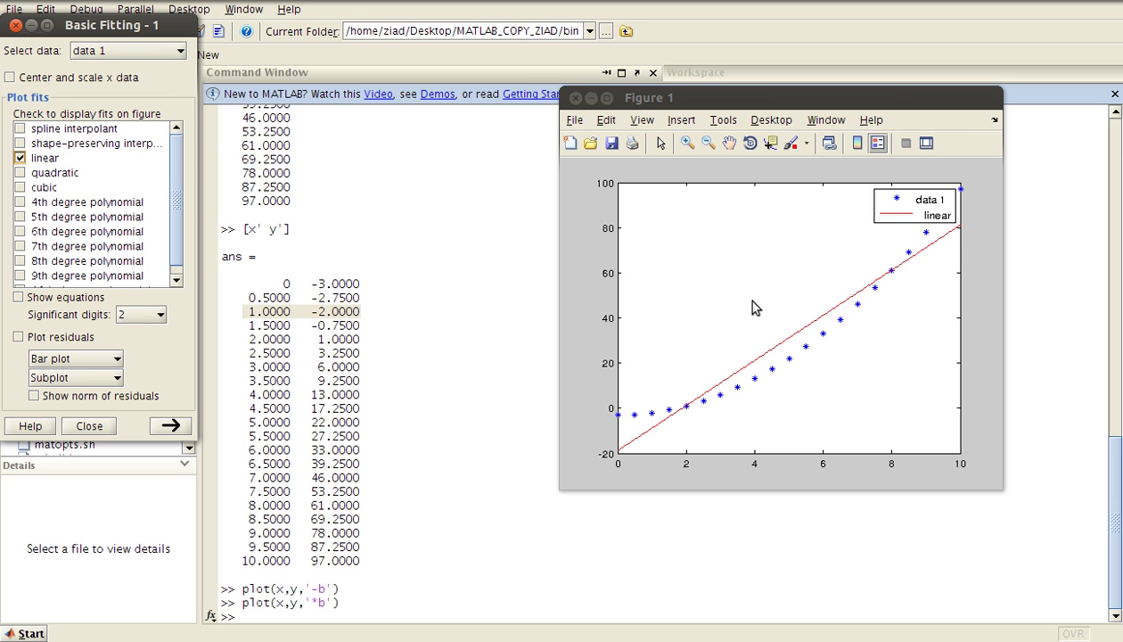
{"action": "left_click", "coordinate": [21, 298]}
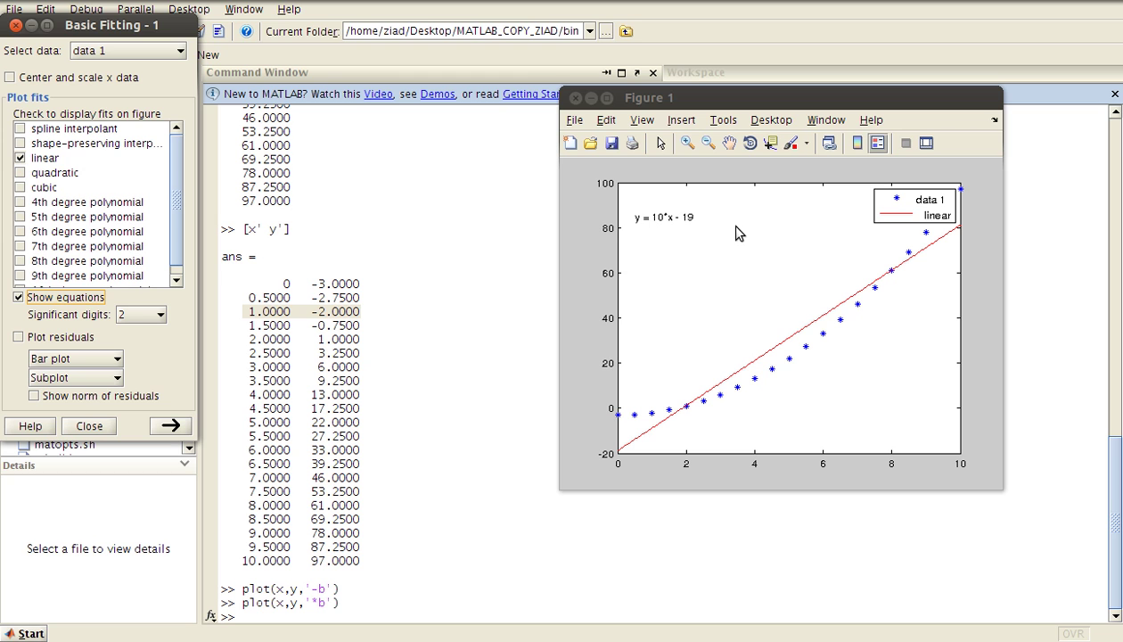
{"action": "left_click", "coordinate": [22, 174]}
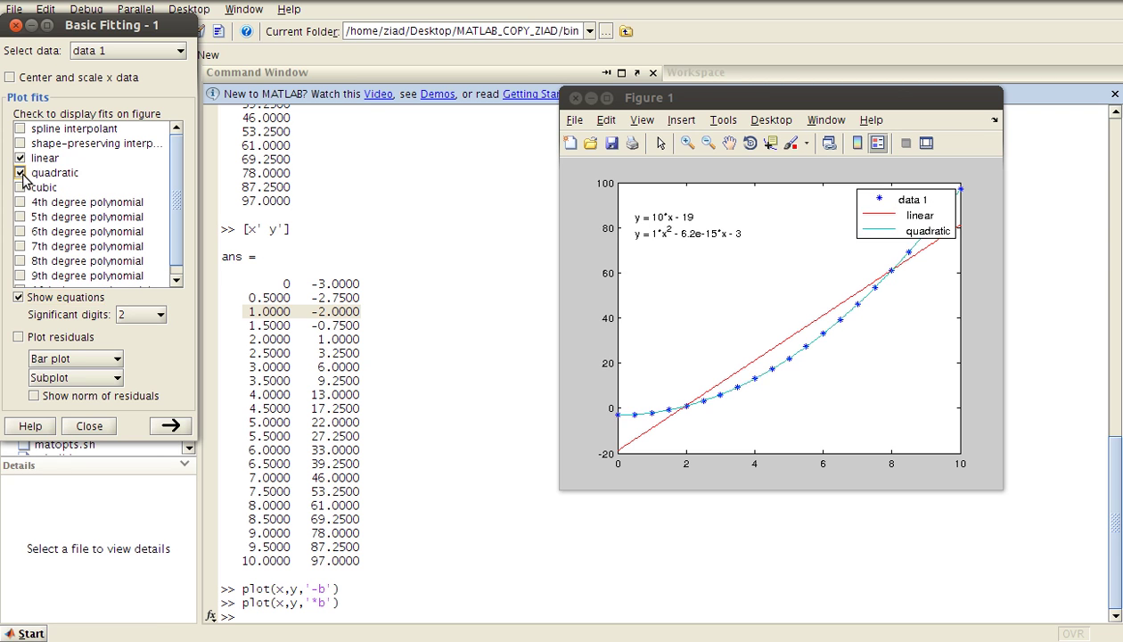
{"action": "left_click", "coordinate": [20, 158]}
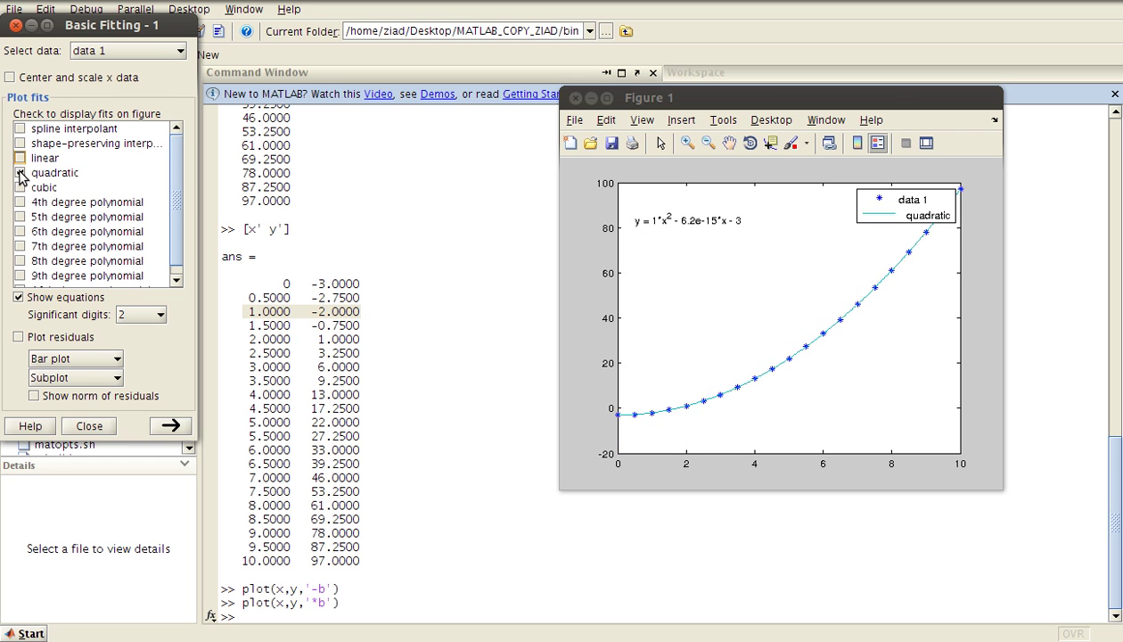
{"action": "left_click", "coordinate": [21, 174]}
{"action": "left_click", "coordinate": [21, 174]}
Enable Plot residuals to show a near-zero residuals bar subplot beneath the quadratic fit.
{"action": "left_click", "coordinate": [18, 337]}
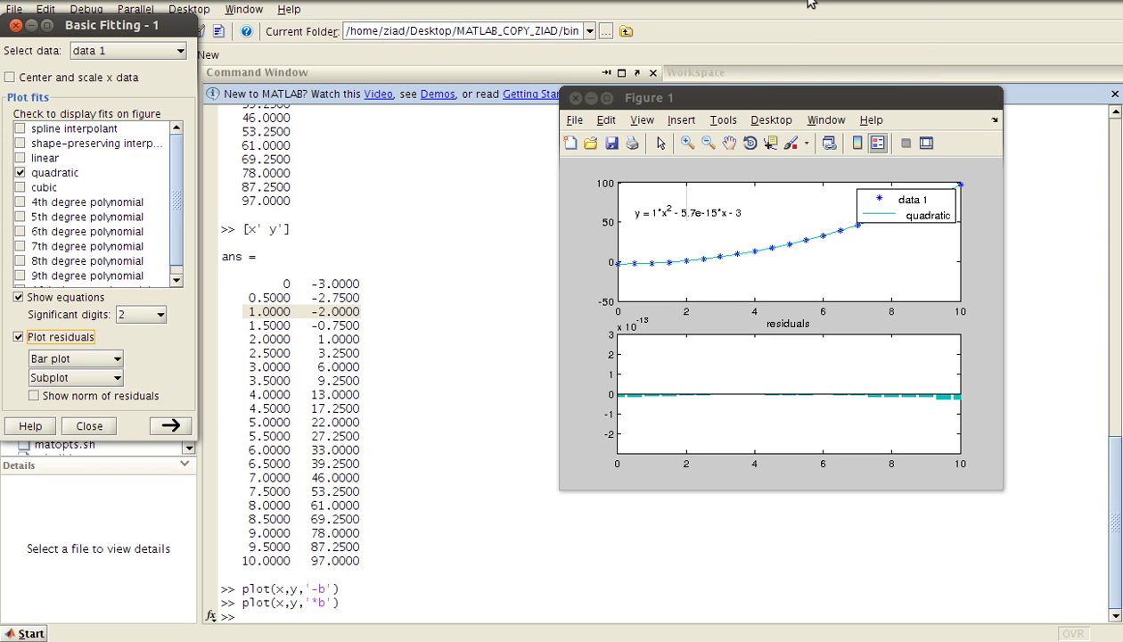
{"action": "left_click", "coordinate": [812, 3]}
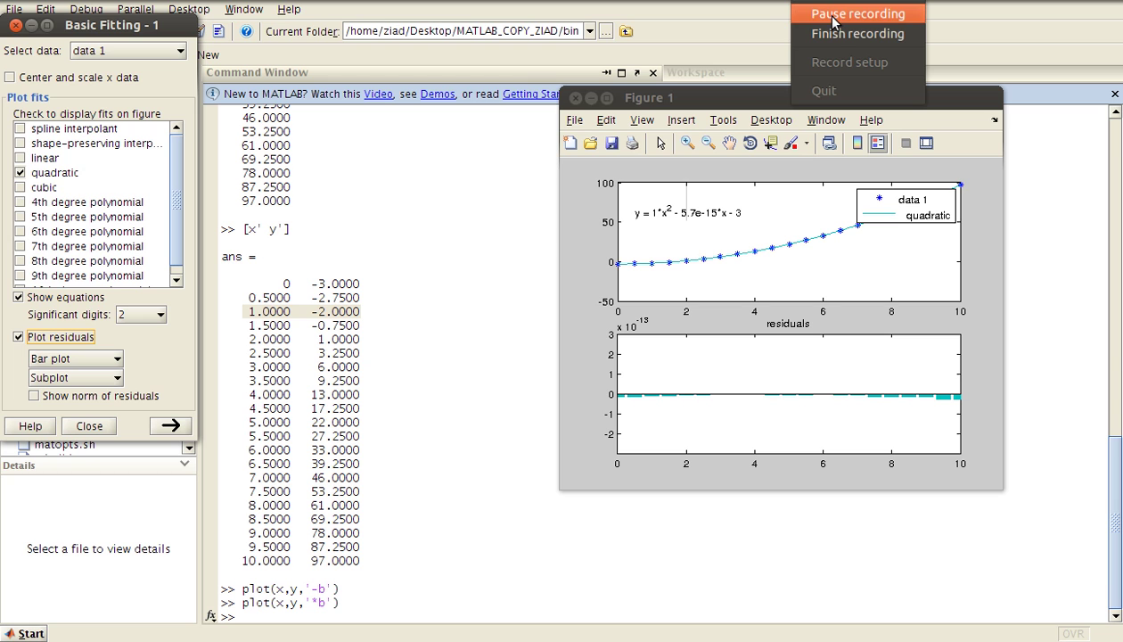